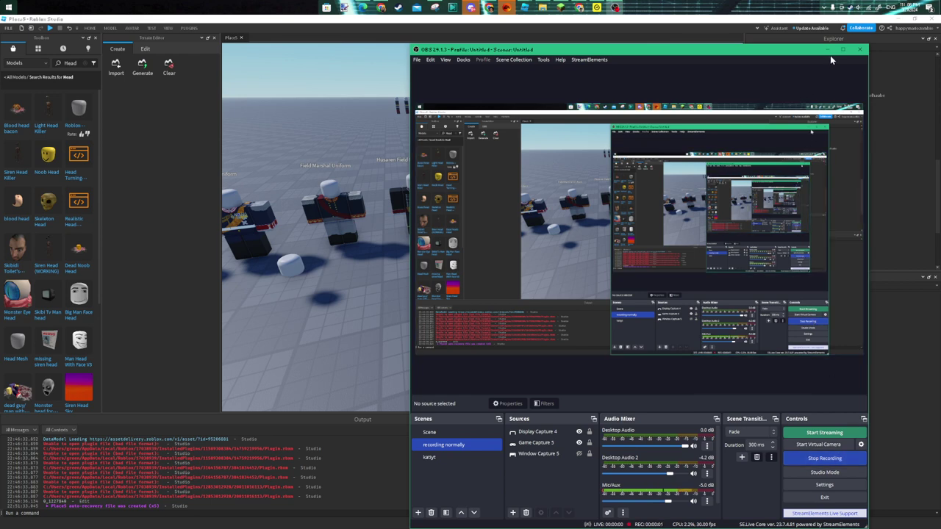
- Minimize the OBS window and fly the camera toward the uniform row
click(826, 49)
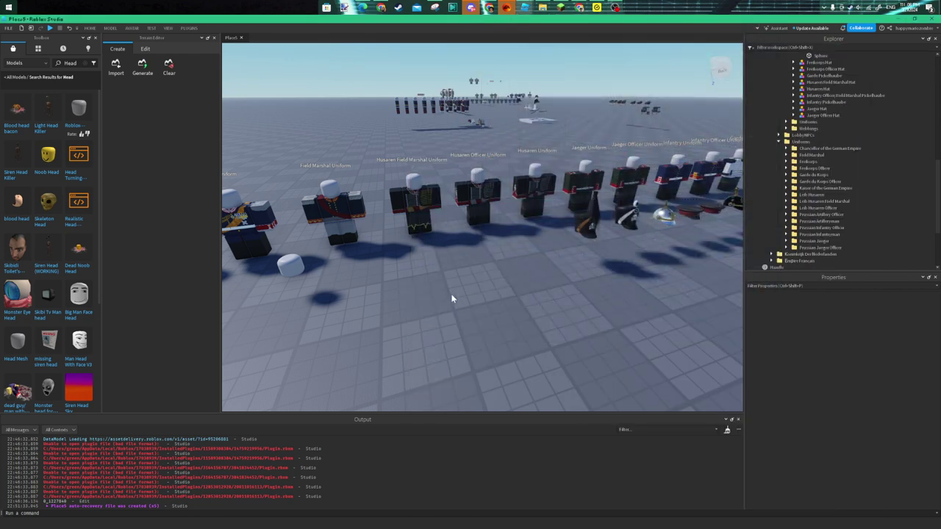
right_drag(451, 297, 451, 297)
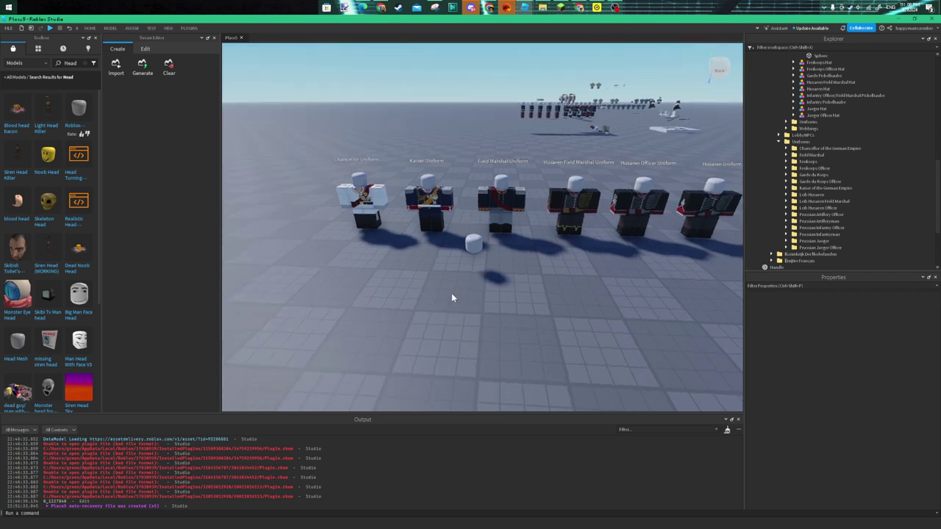
key(w)
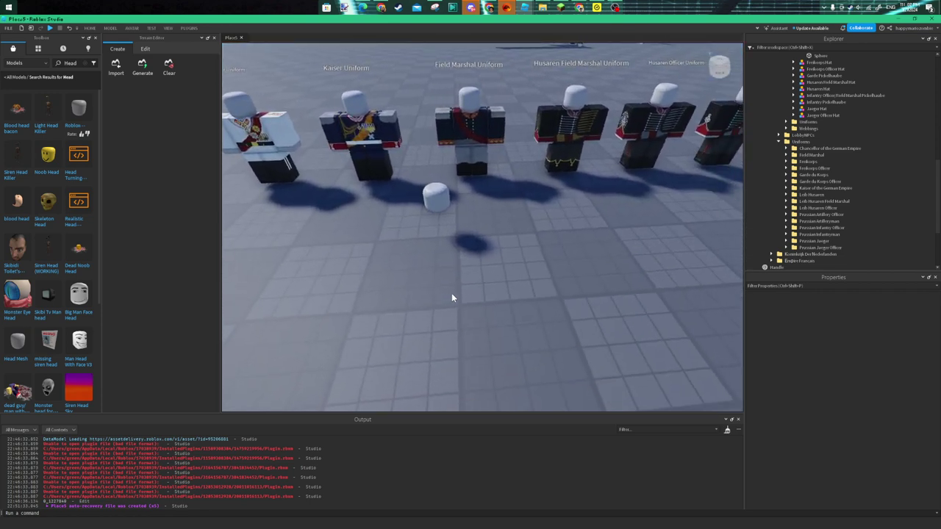
right_drag(451, 298, 451, 297)
key(w)
key(w)
- Fly around the helmets until the row of hats beneath the uniforms is centred
key(s)
key(w)
key(s)
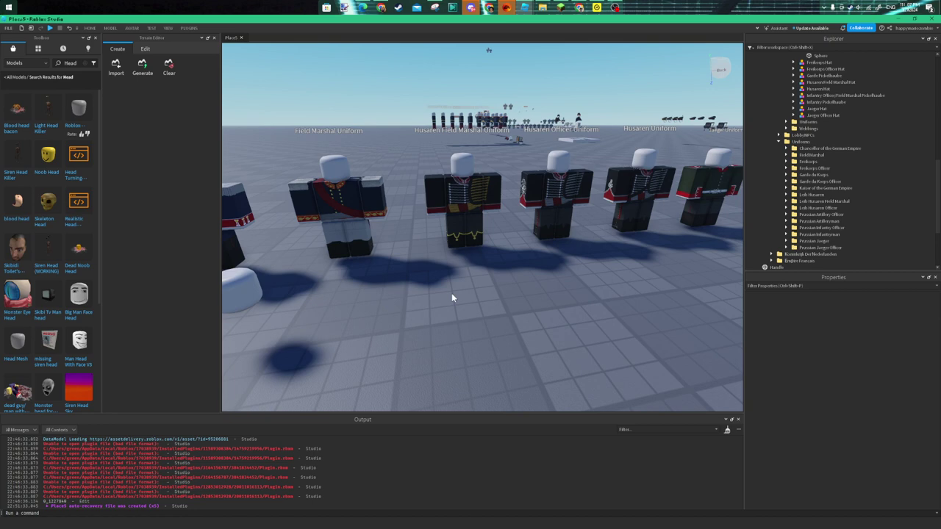
key(s)
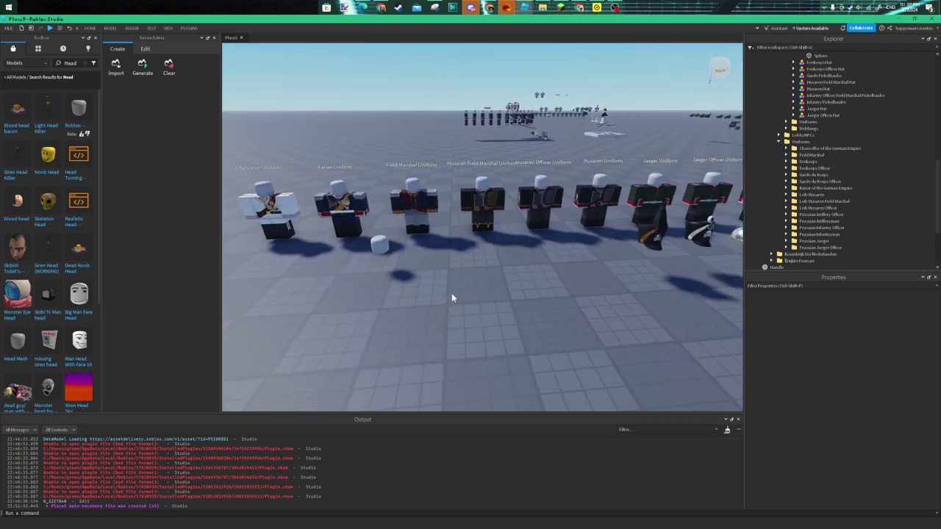
key(w)
right_drag(451, 298, 451, 298)
key(w)
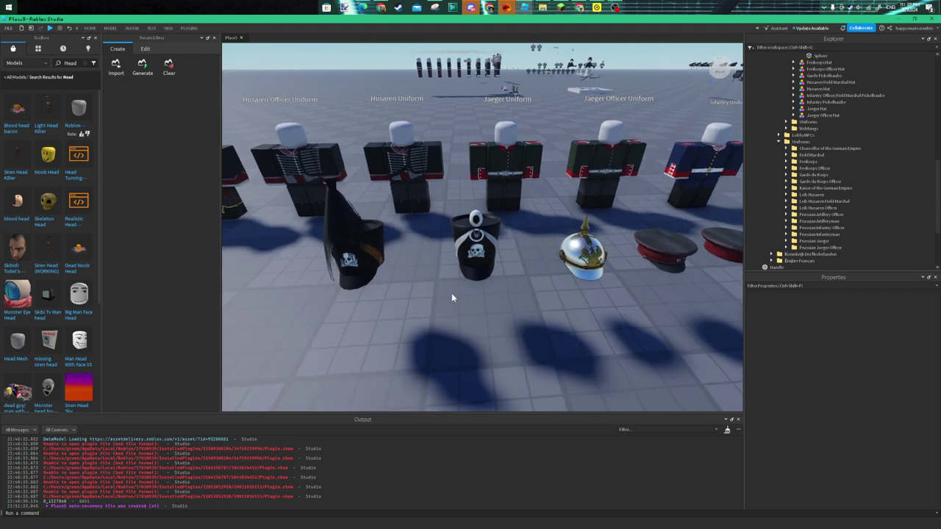
key(w)
key(s)
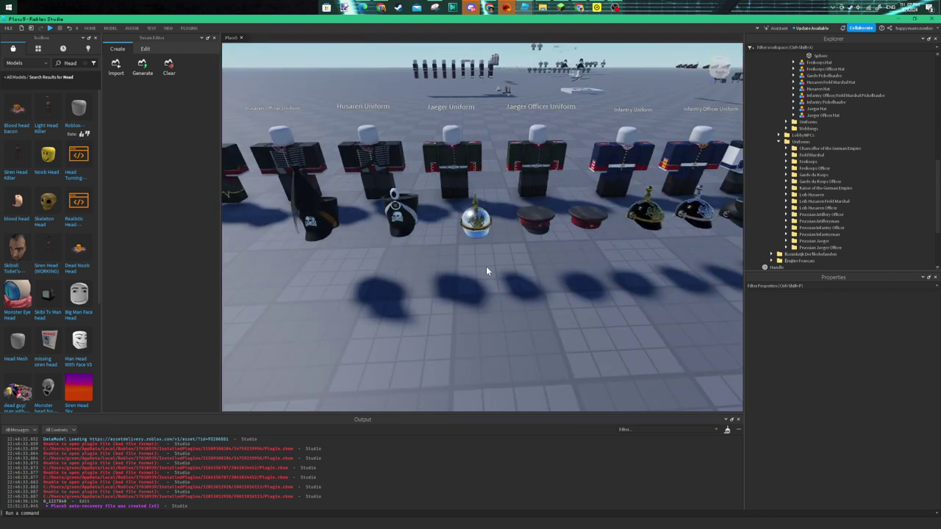
- Slide the Garde Pickelhaube sideways and drag the white Handle part along X beside it
click(474, 221)
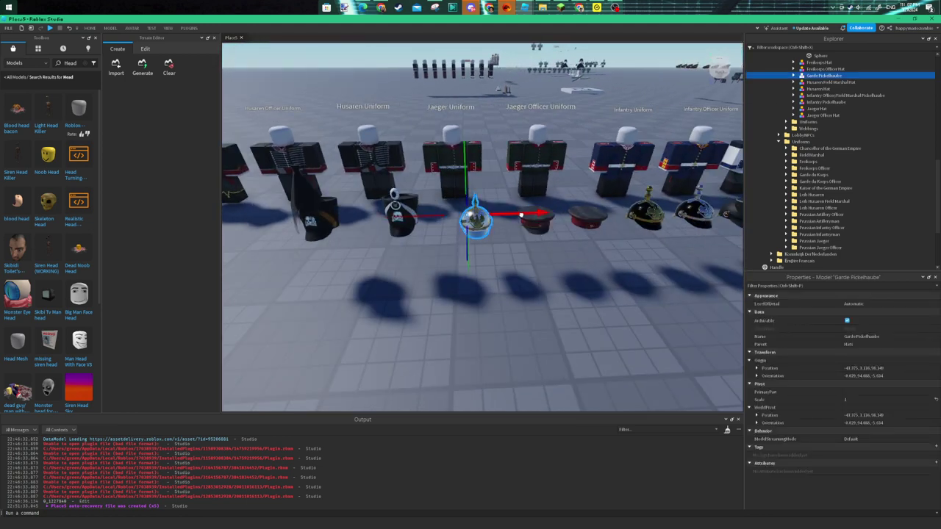
drag(501, 213, 499, 214)
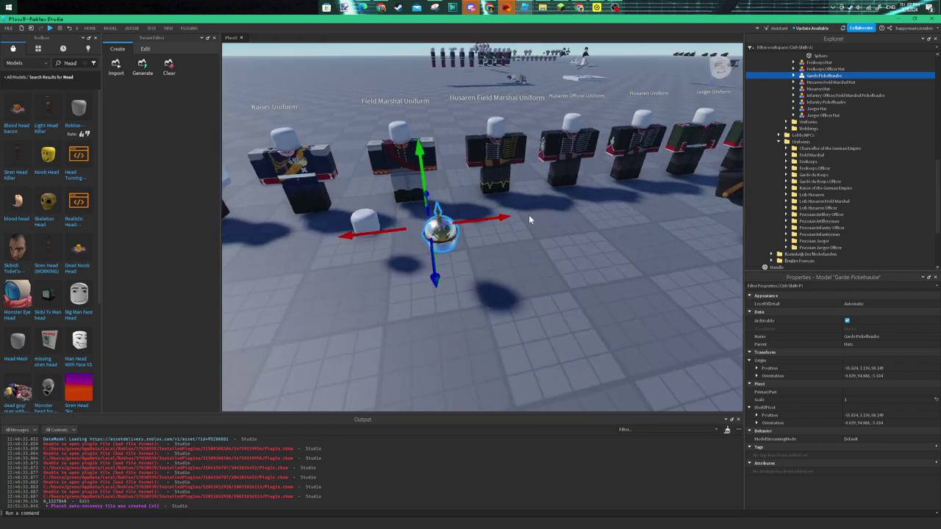
scroll(528, 215, up, 5)
scroll(528, 214, down, 5)
scroll(412, 235, up, 3)
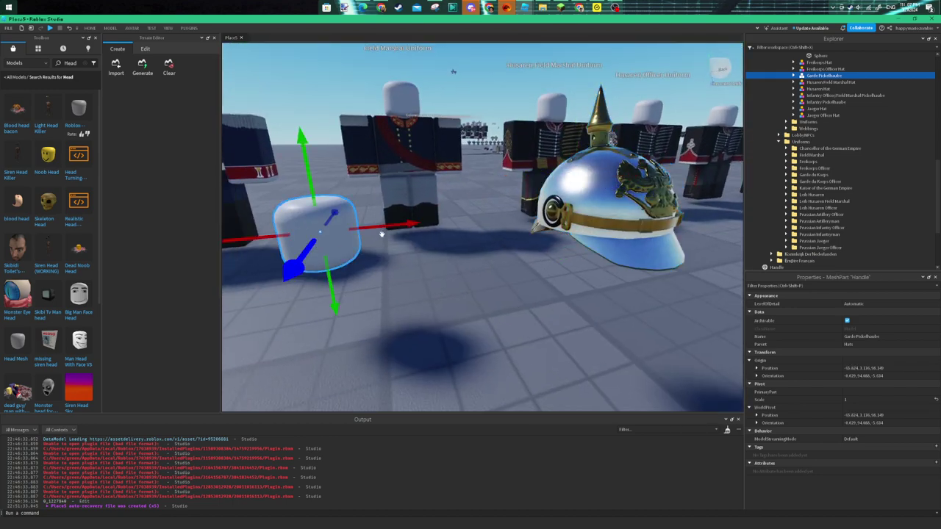
right_drag(381, 233, 400, 237)
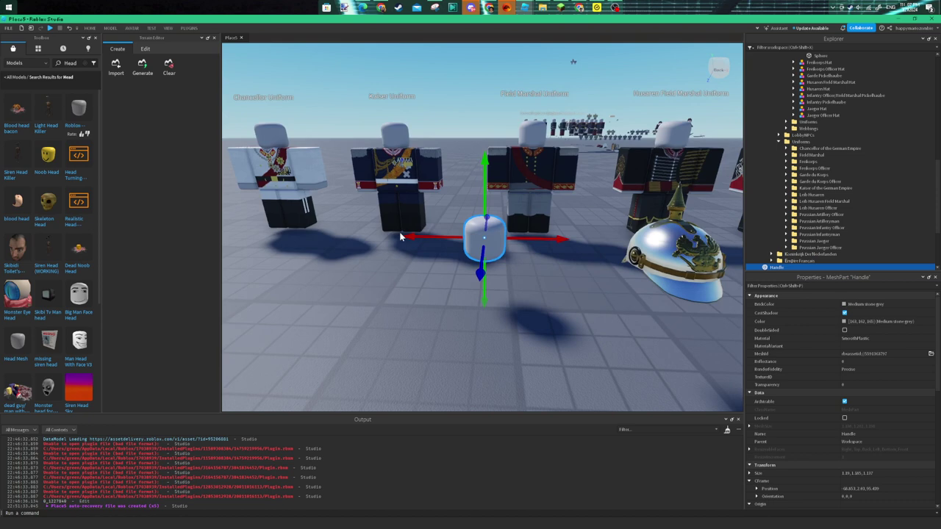
scroll(401, 237, up, 3)
scroll(400, 237, up, 3)
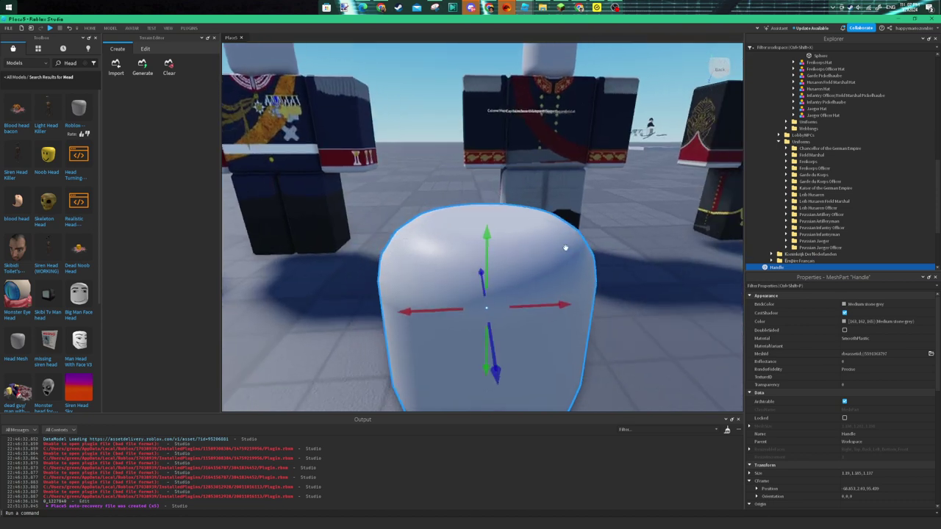
scroll(566, 247, down, 5)
drag(394, 265, 484, 245)
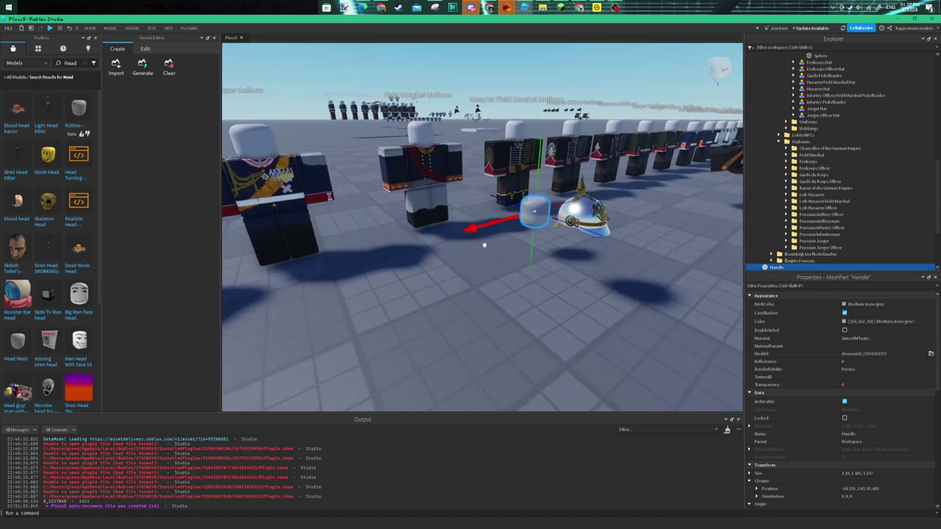
right_drag(484, 245, 478, 248)
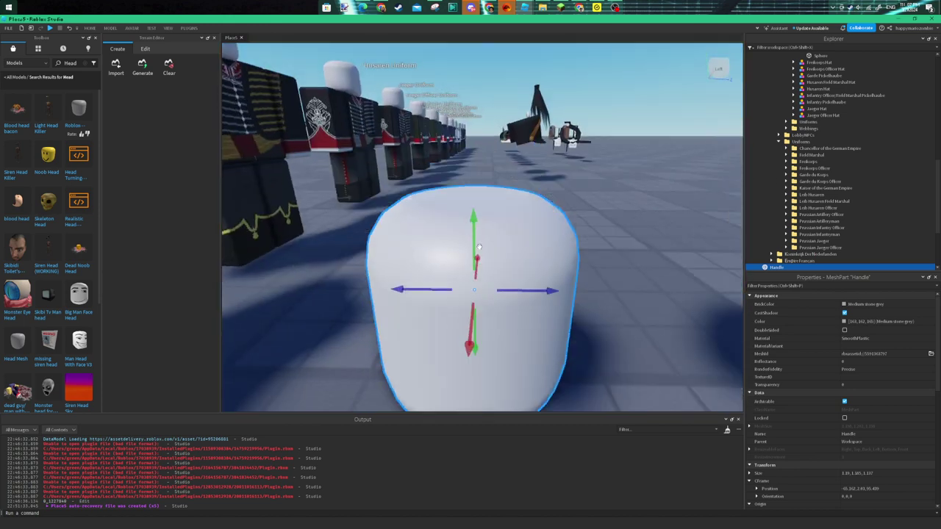
right_drag(479, 247, 479, 247)
- Copy the helmet's WorldPivot position into the Handle part's CFrame Position
click(614, 255)
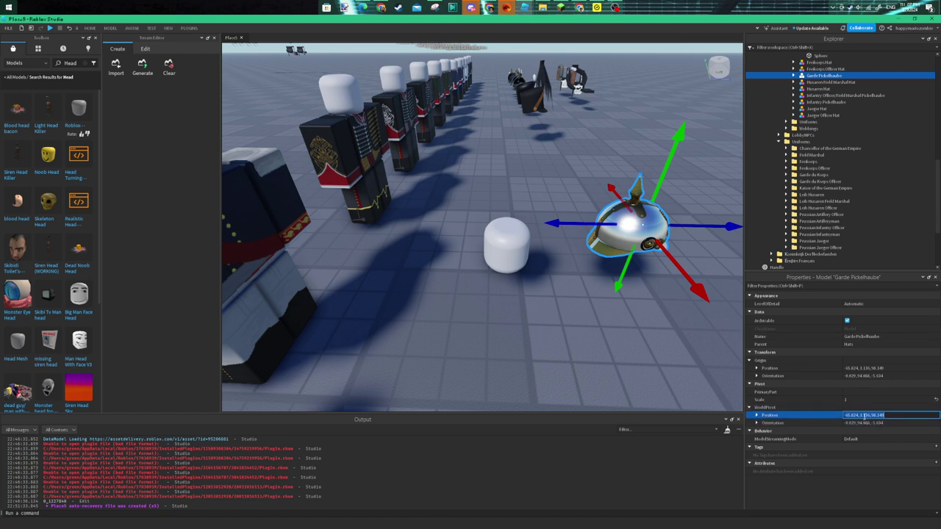
click(554, 357)
click(507, 246)
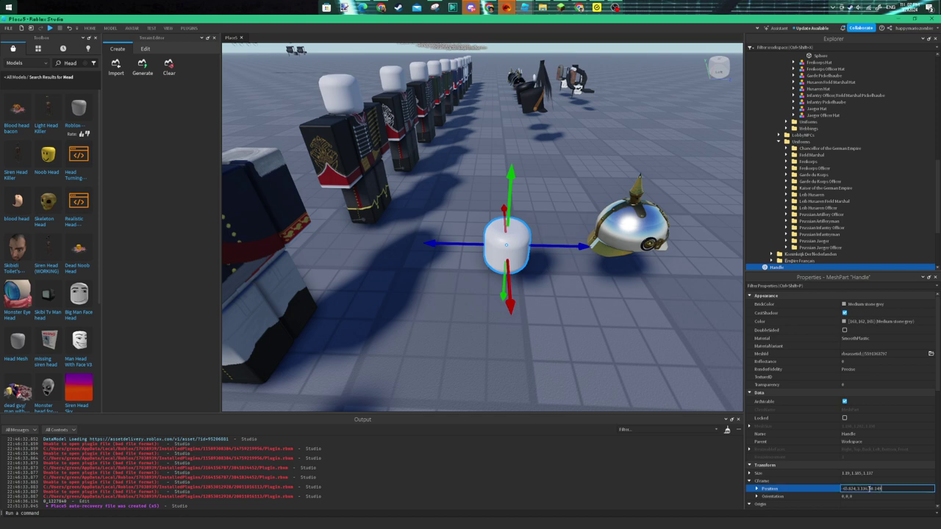
key(Return)
- Nudge the Handle along X to centre it inside the helmet, checking from below
key(f)
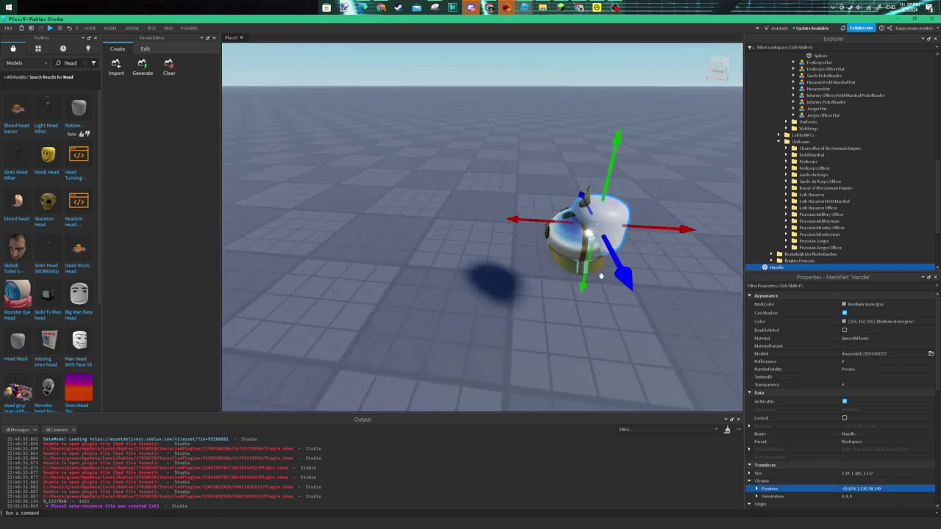
right_drag(601, 276, 602, 277)
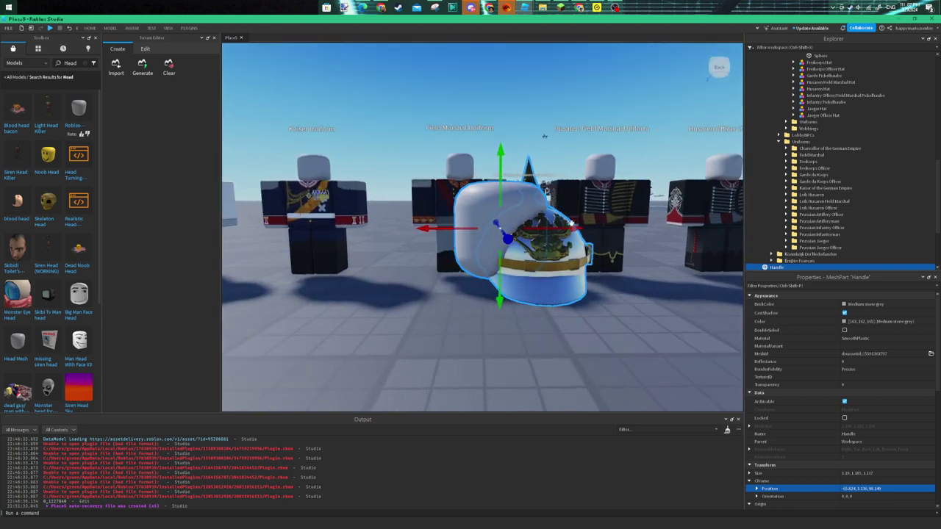
drag(577, 229, 607, 230)
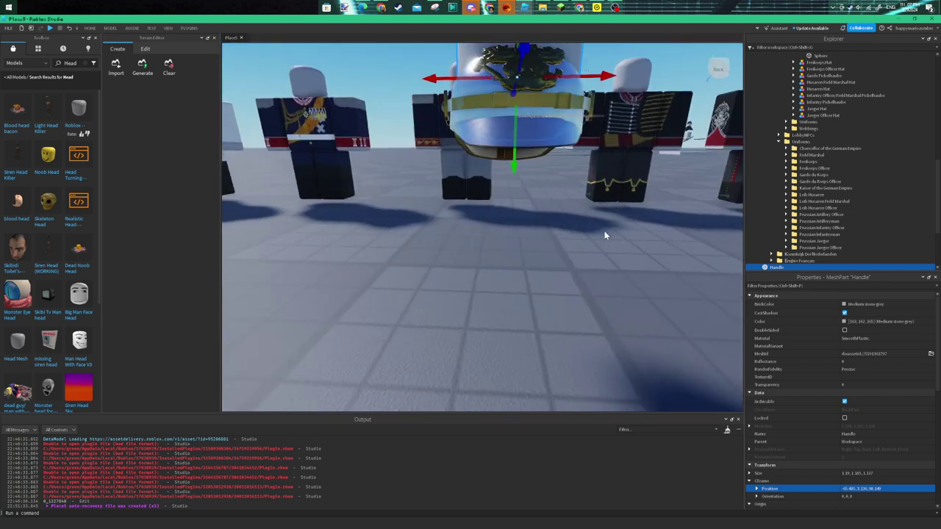
right_drag(603, 230, 603, 235)
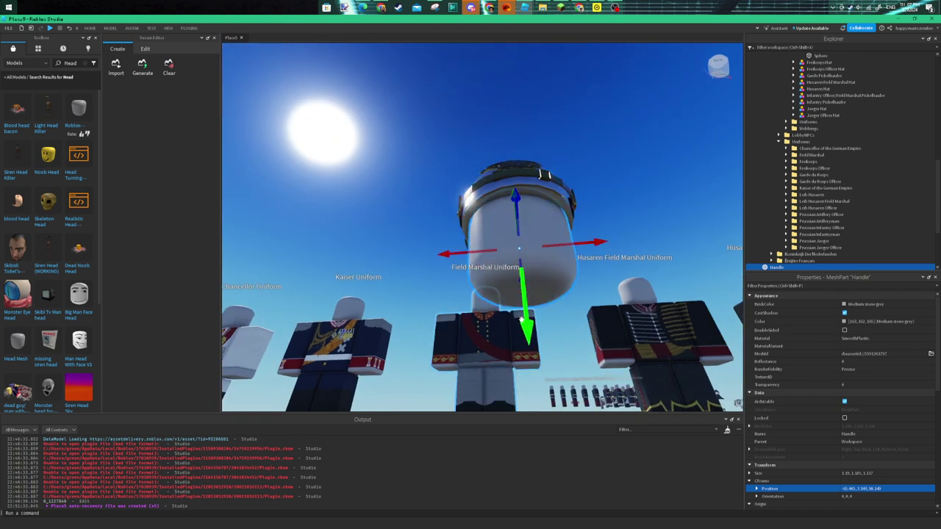
right_drag(521, 319, 521, 323)
scroll(521, 319, up, 5)
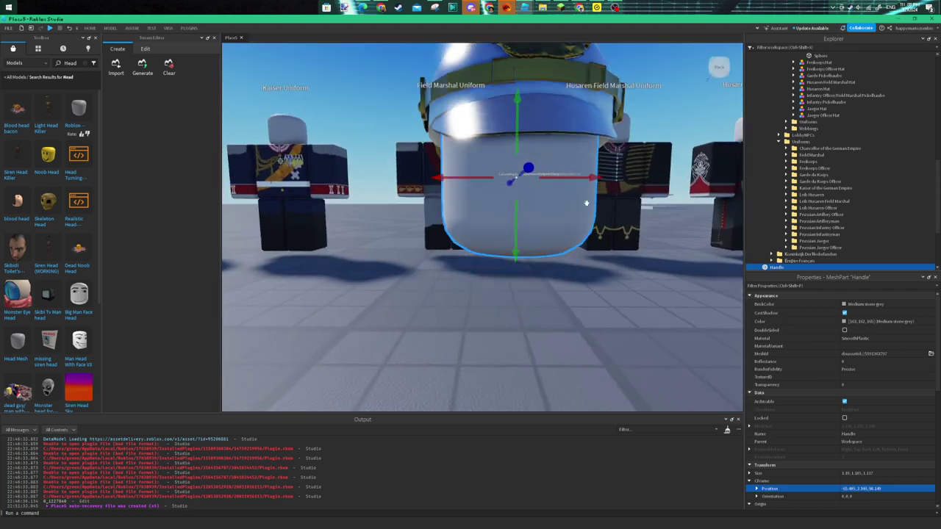
right_click(593, 177)
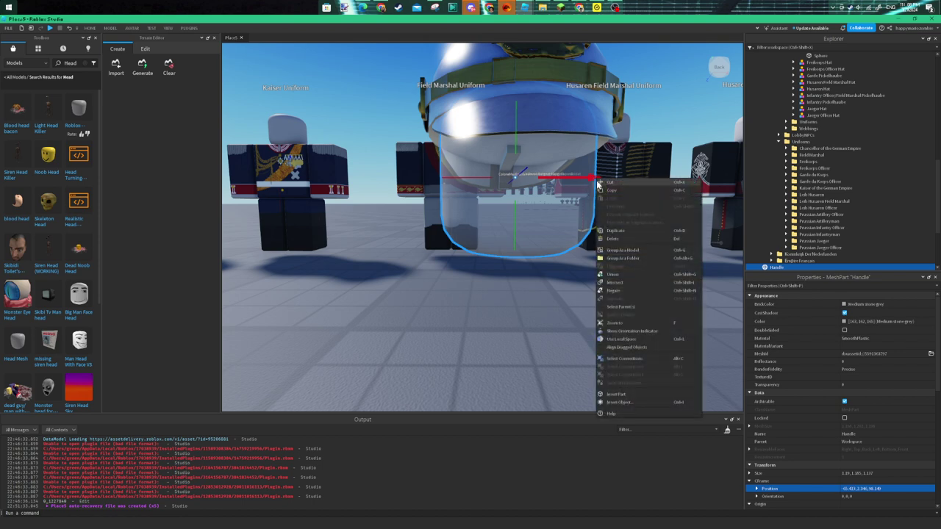
click(534, 339)
scroll(536, 340, down, 5)
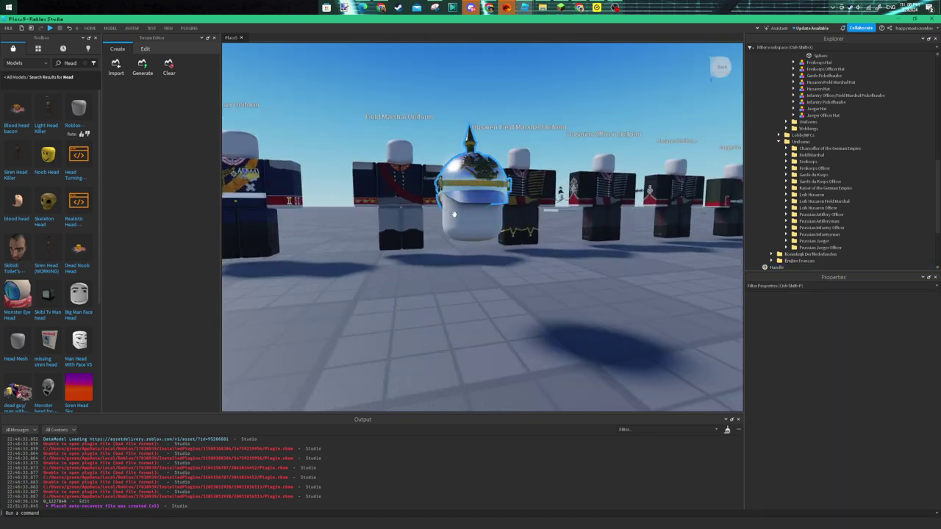
click(454, 214)
click(527, 300)
click(471, 221)
click(526, 300)
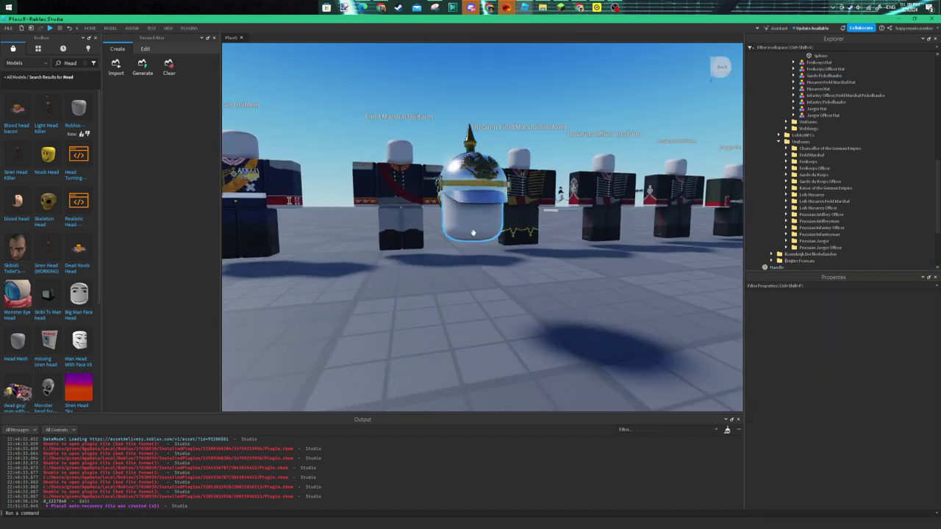
click(472, 233)
scroll(515, 263, up, 3)
right_drag(515, 263, 529, 267)
scroll(515, 268, up, 2)
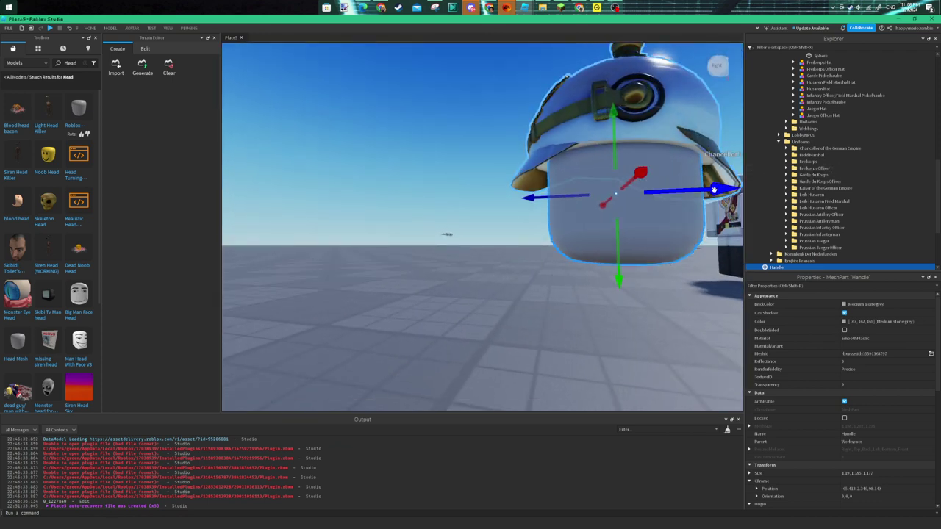
drag(714, 189, 709, 191)
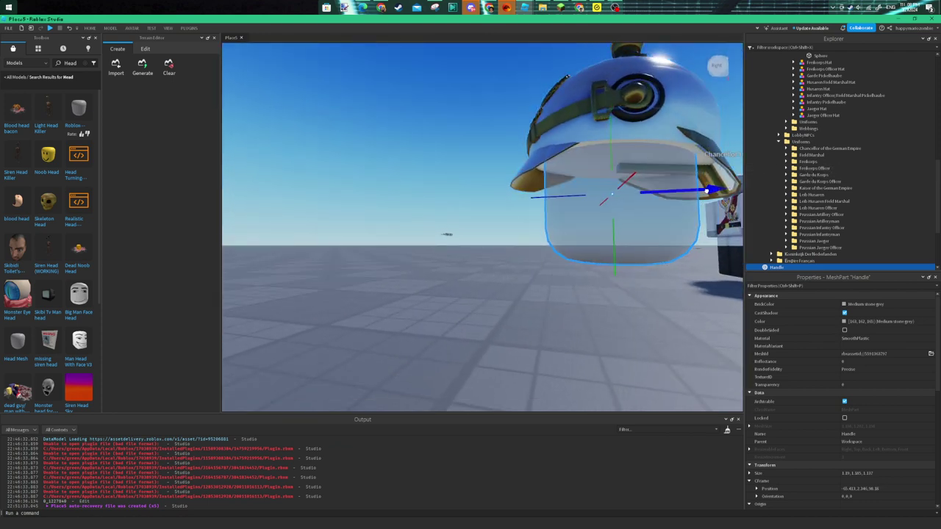
right_drag(704, 173, 704, 174)
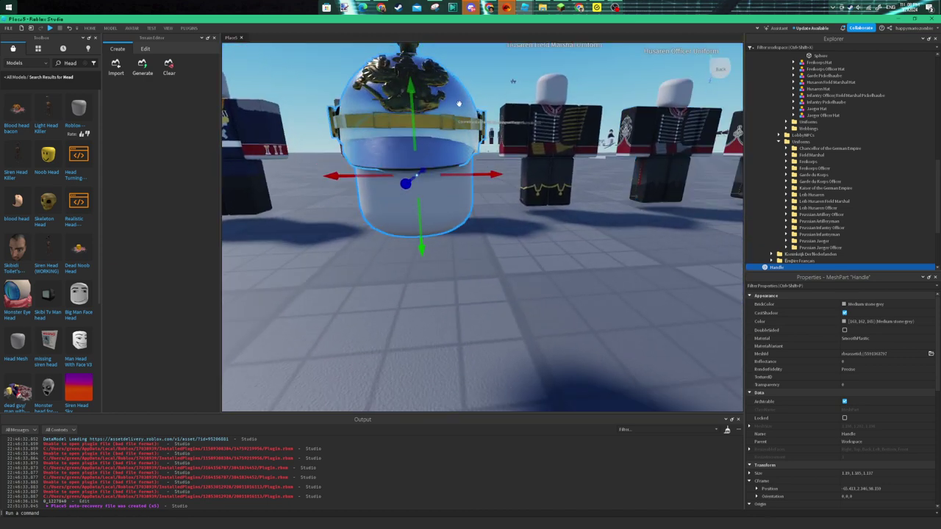
click(482, 116)
scroll(488, 123, down, 5)
scroll(488, 123, up, 3)
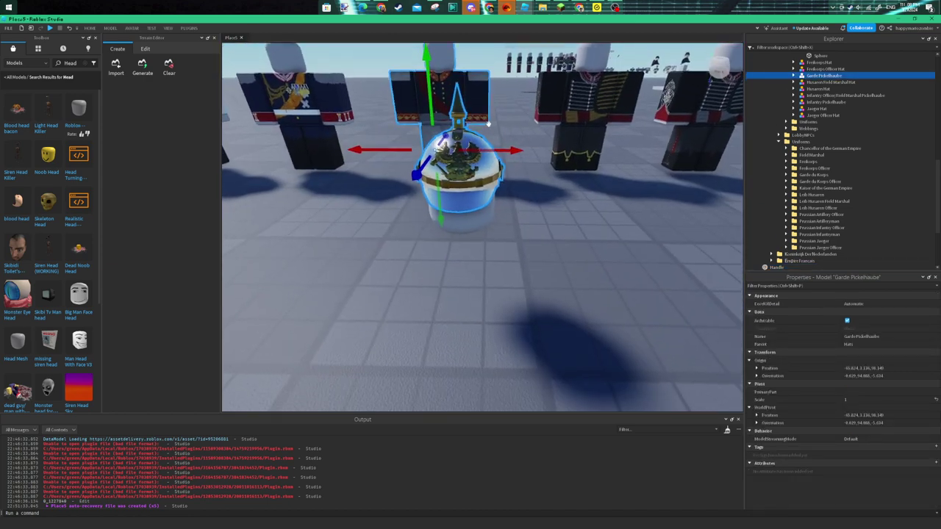
drag(496, 148, 495, 149)
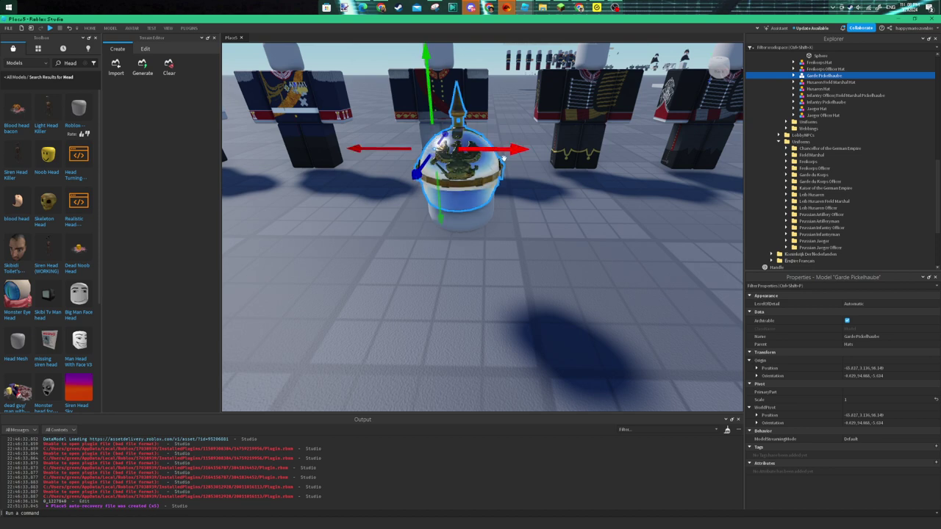
click(534, 208)
scroll(535, 209, down, 5)
scroll(535, 209, up, 3)
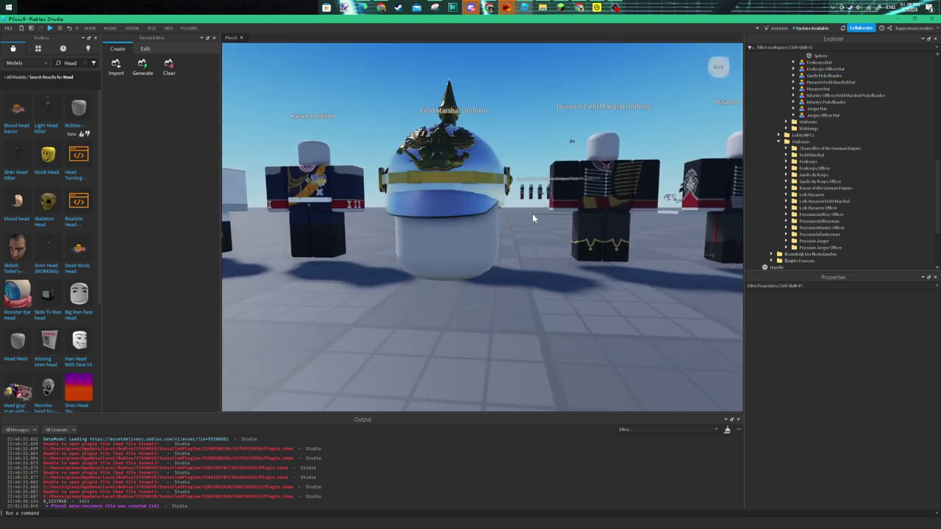
- Parent the Handle part to the Garde Pickelhaube model after a mistaken Artillery Pickelhaube drop
click(470, 242)
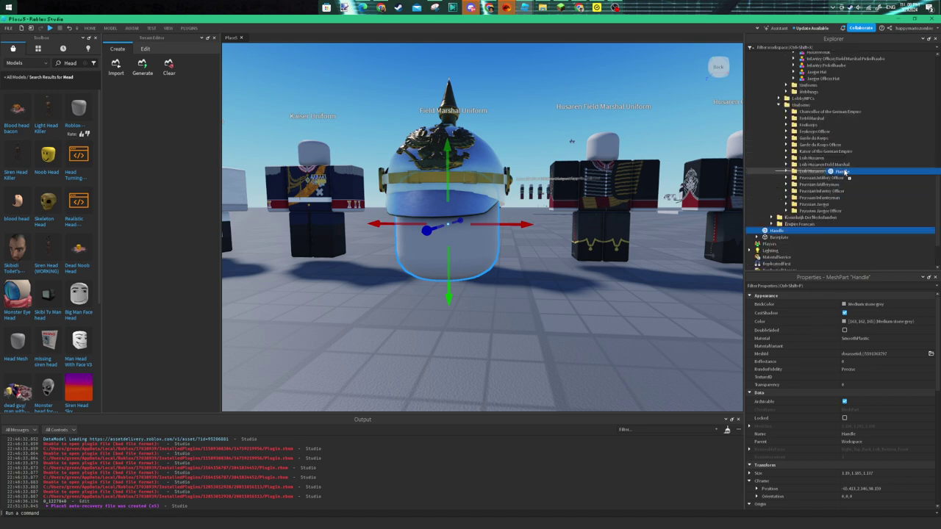
drag(860, 147, 848, 170)
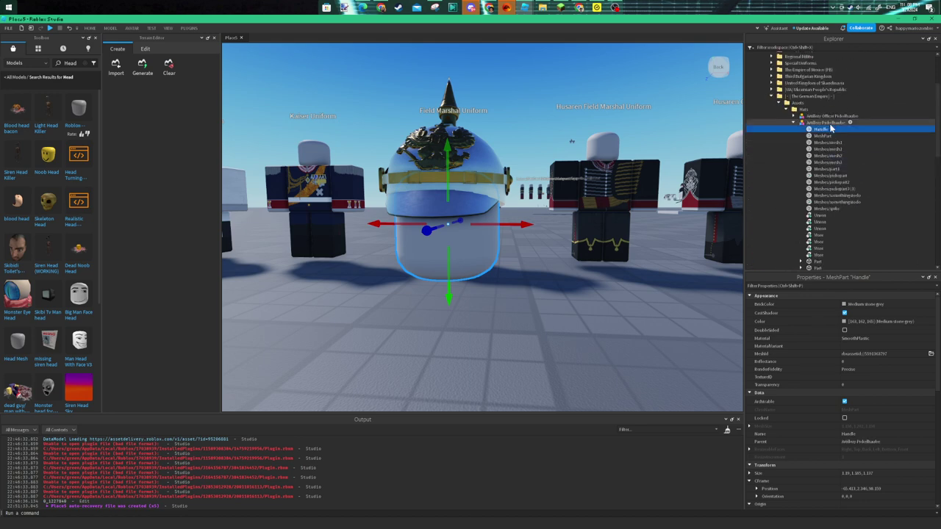
drag(831, 129, 825, 122)
scroll(537, 178, down, 5)
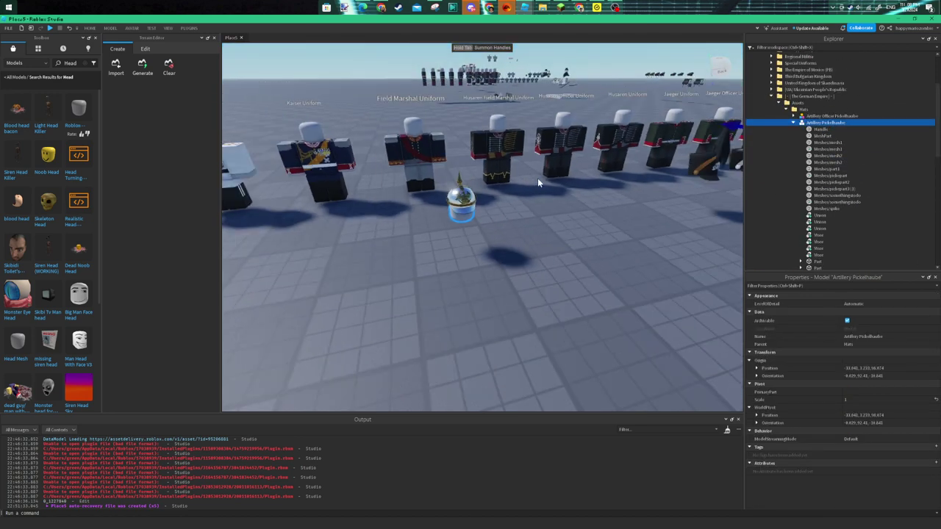
click(465, 197)
scroll(796, 177, down, 1)
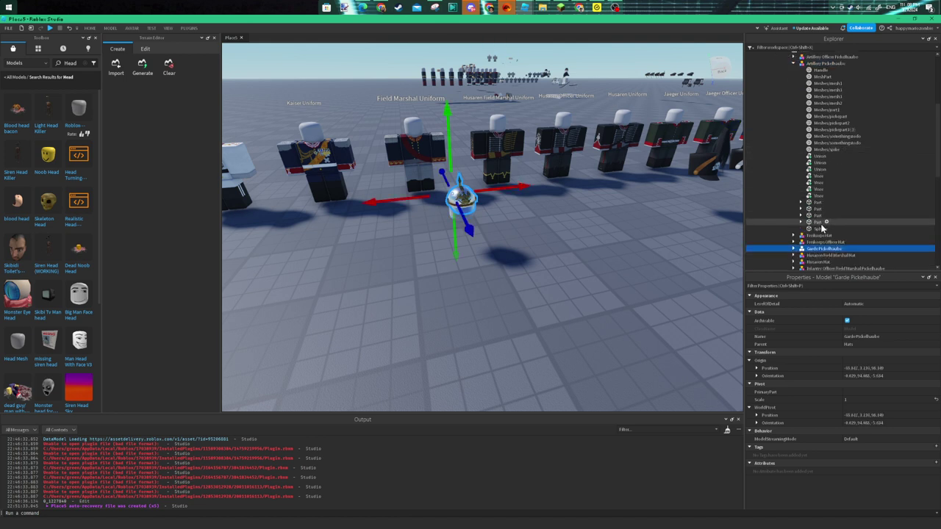
mouse_move(818, 71)
mouse_down()
mouse_move(853, 254)
mouse_move(820, 251)
mouse_up()
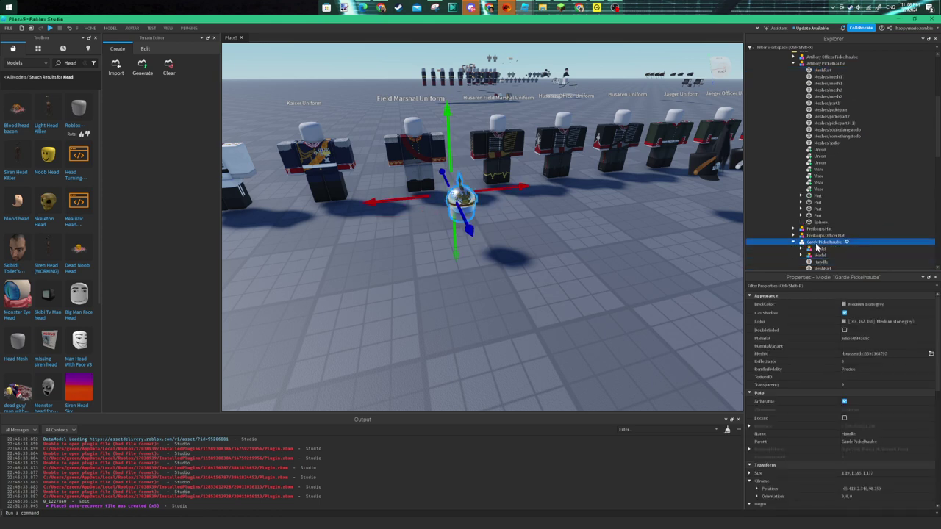
mouse_move(566, 221)
right_down()
mouse_move(566, 186)
mouse_move(730, 238)
right_up()
key(f)
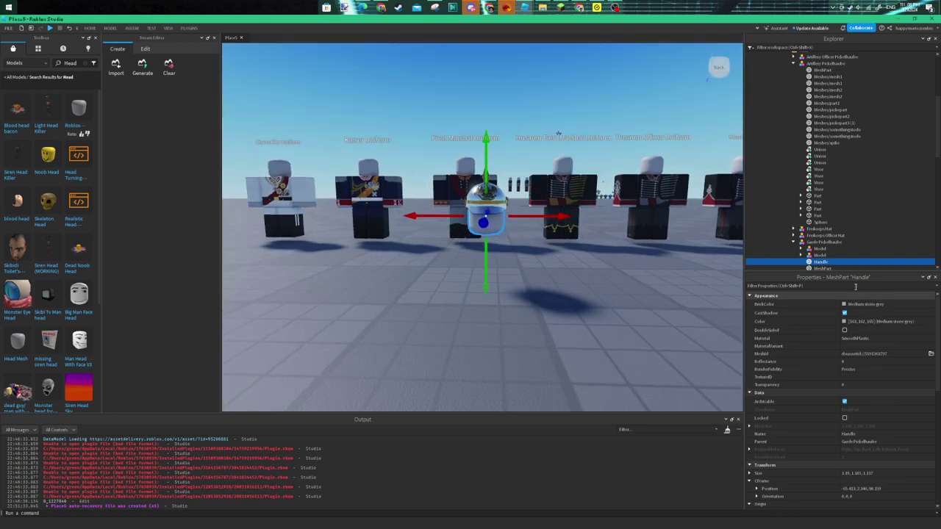
- Make the Handle invisible via Transparency, then fly over and select the webbing model
click(871, 385)
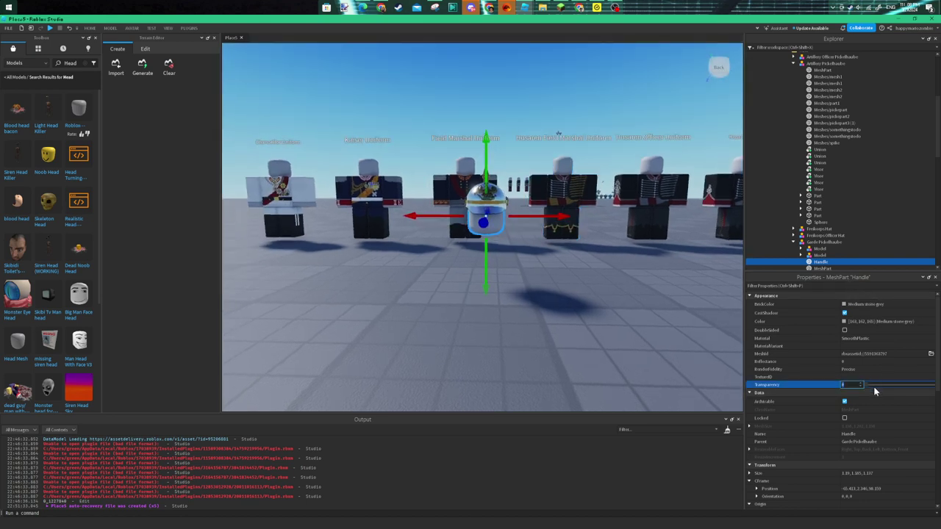
text(1)
click(672, 287)
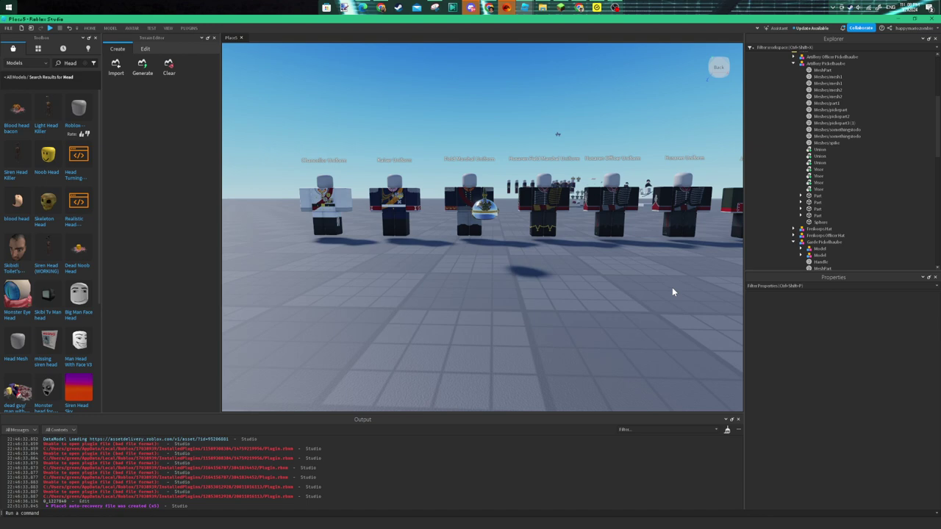
key(w)
key(s)
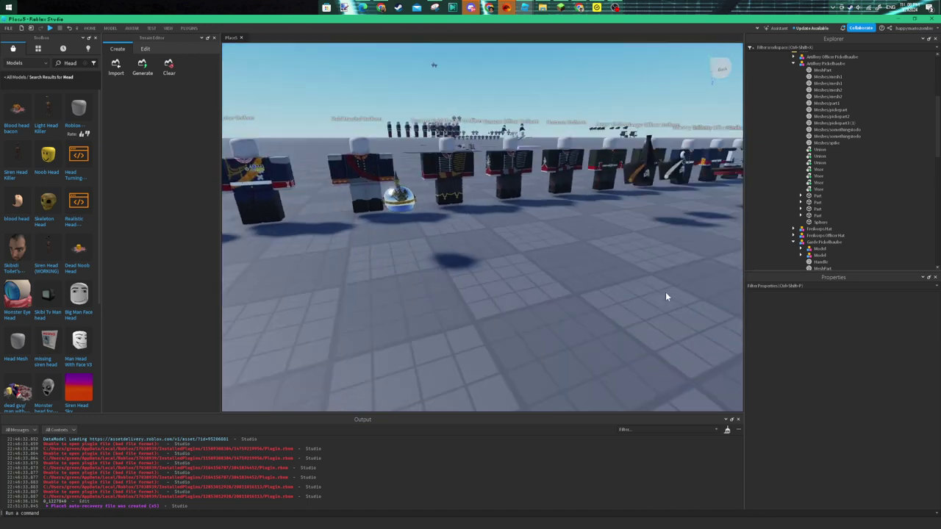
key(w)
click(664, 296)
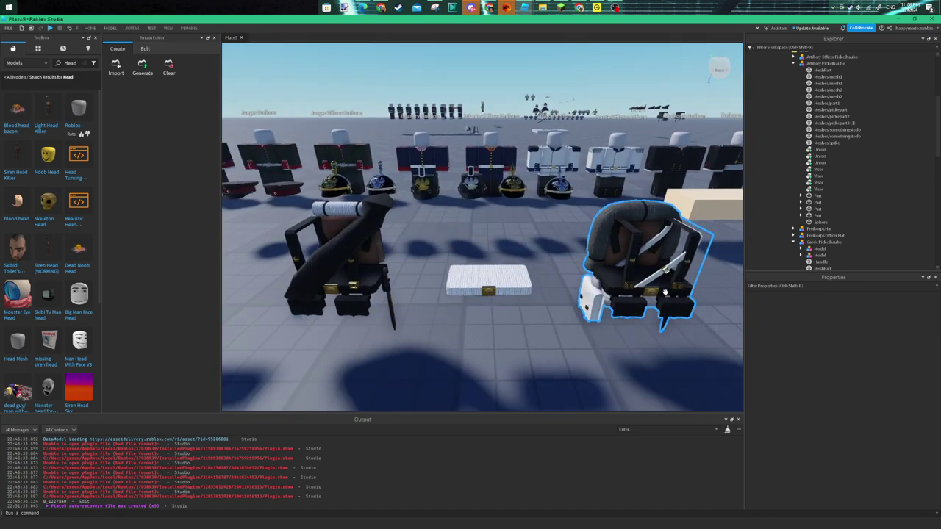
key(s)
key(w)
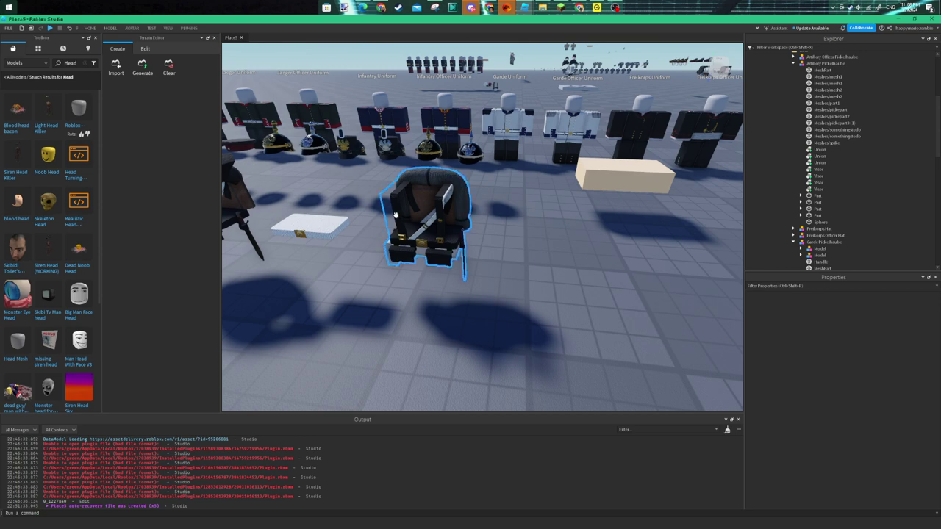
- Focus on the webbing model and make its Middle part transparent
click(396, 215)
key(f)
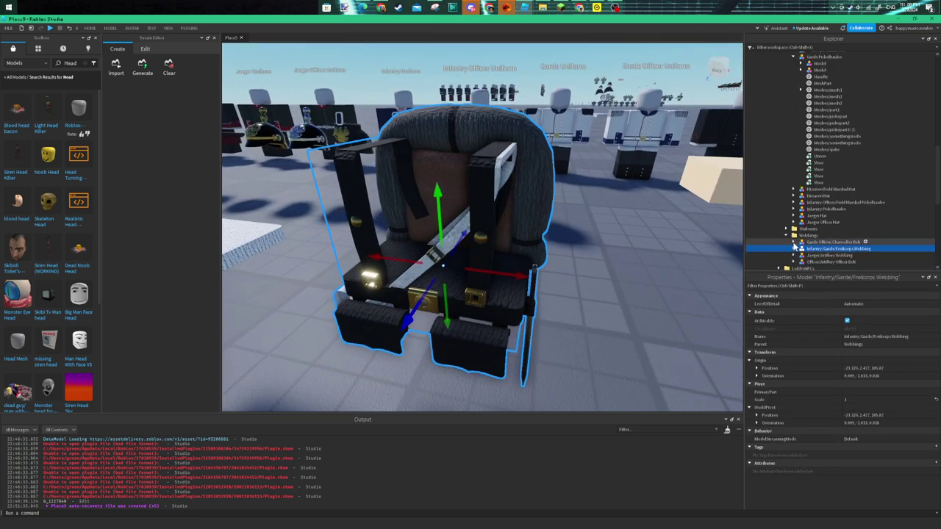
scroll(798, 250, down, 3)
scroll(801, 246, down, 3)
scroll(809, 241, down, 3)
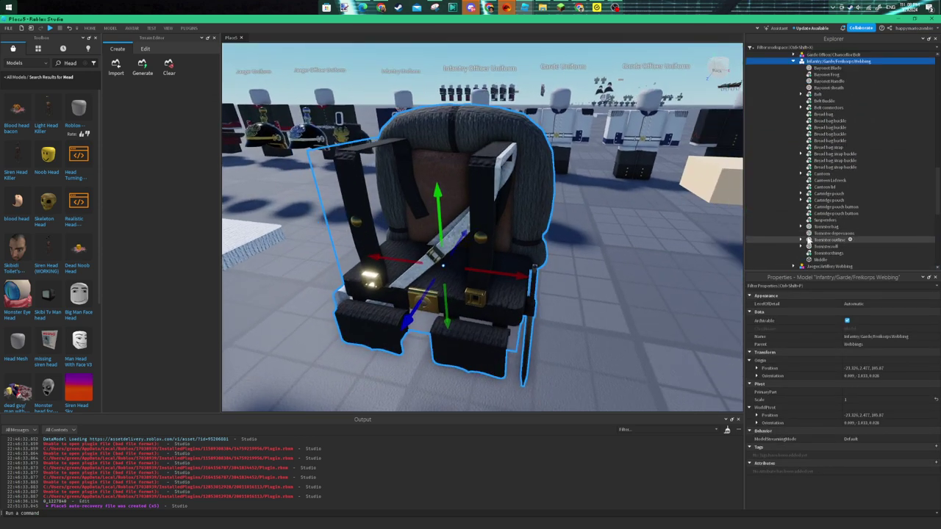
click(818, 259)
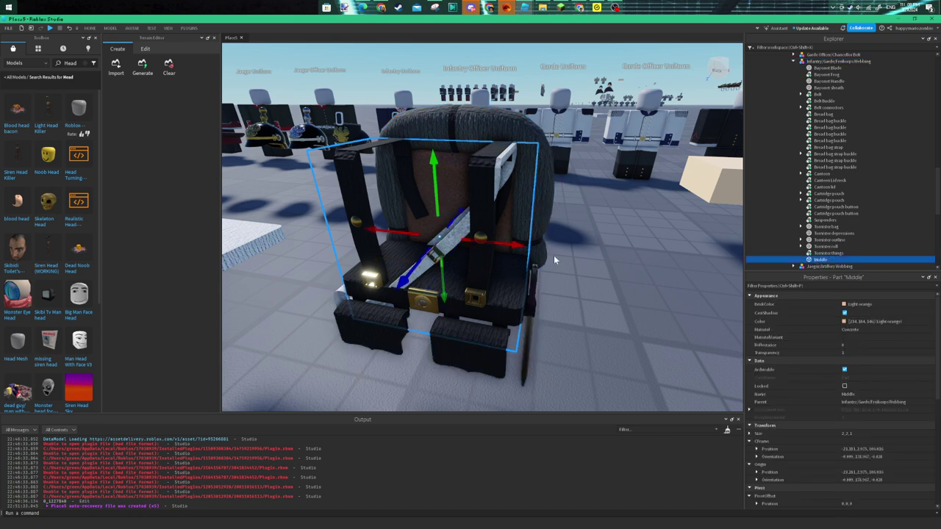
scroll(554, 255, down, 5)
scroll(544, 255, up, 4)
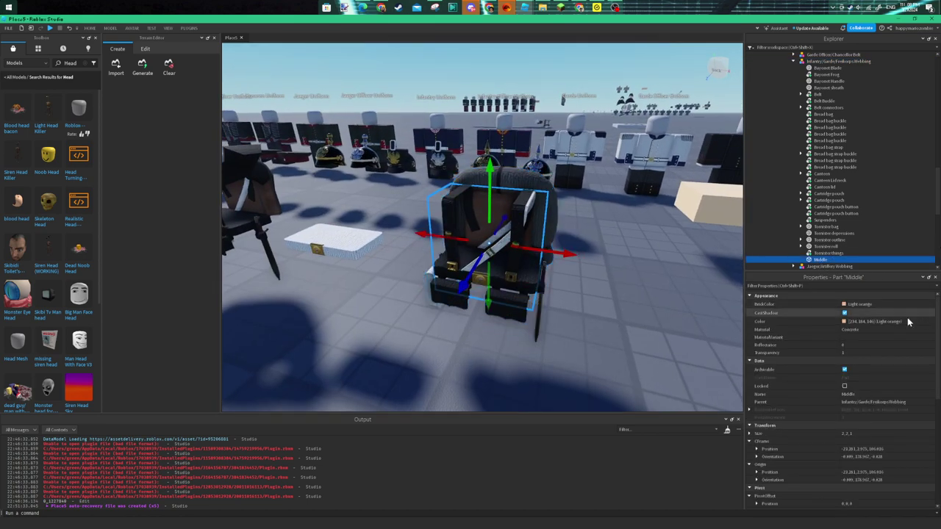
text(0)
key(Return)
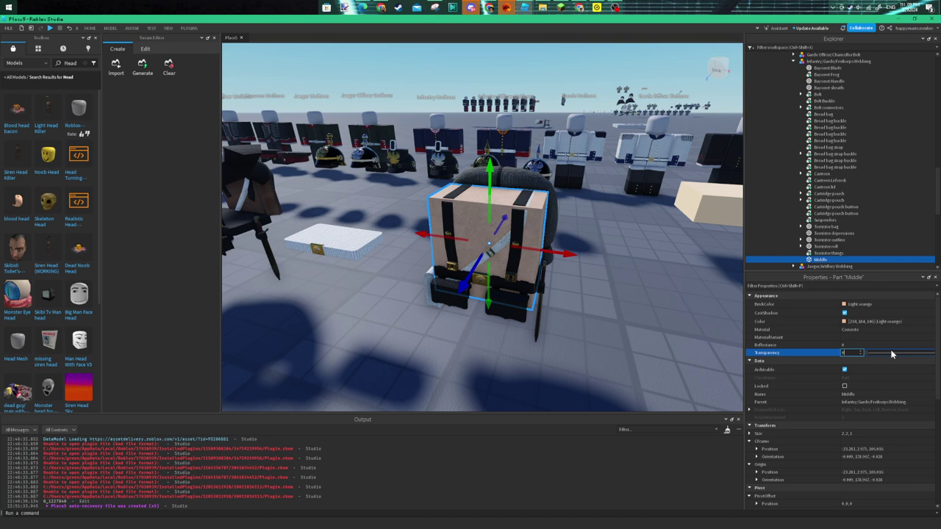
- Edit the Middle part's properties again, renaming it Handle, and frame it in view
right_drag(685, 258, 633, 222)
scroll(633, 222, up, 2)
scroll(633, 222, up, 4)
scroll(632, 222, down, 4)
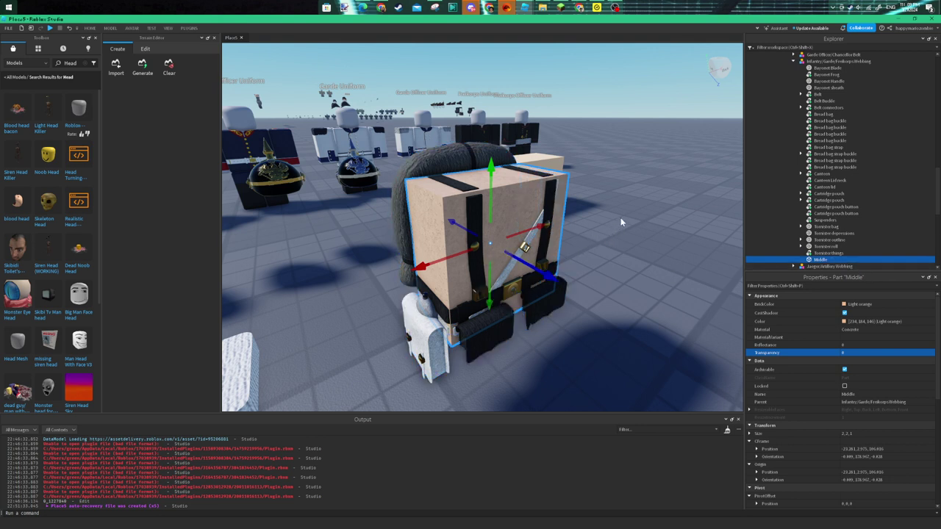
click(864, 354)
text(1)
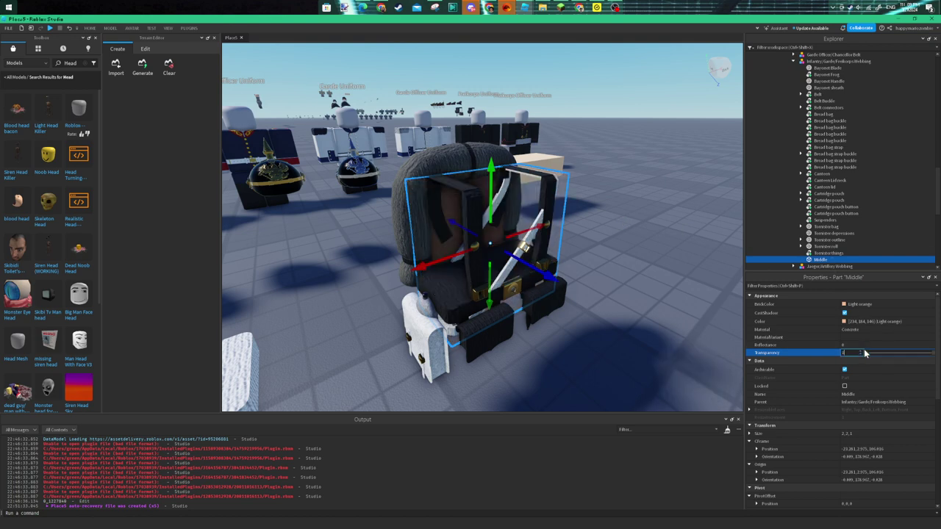
right_drag(620, 244, 620, 249)
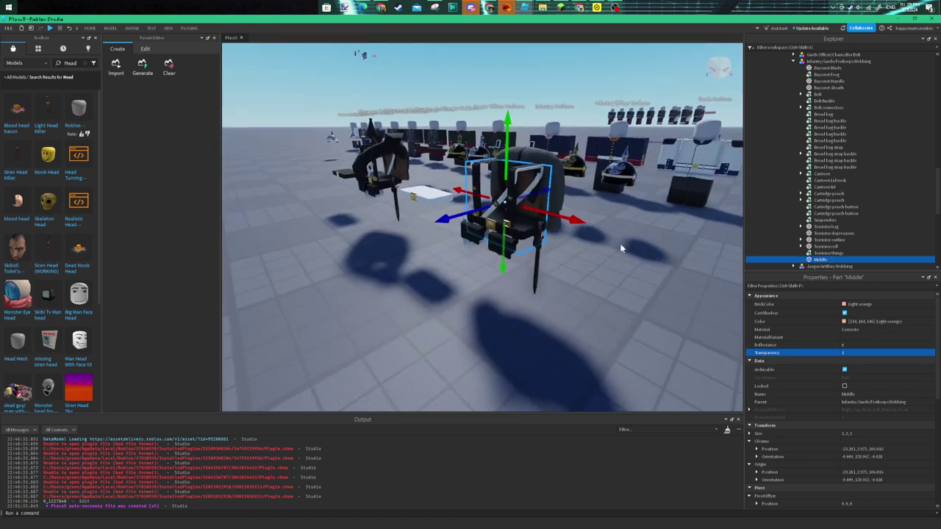
key(f)
scroll(620, 249, up, 5)
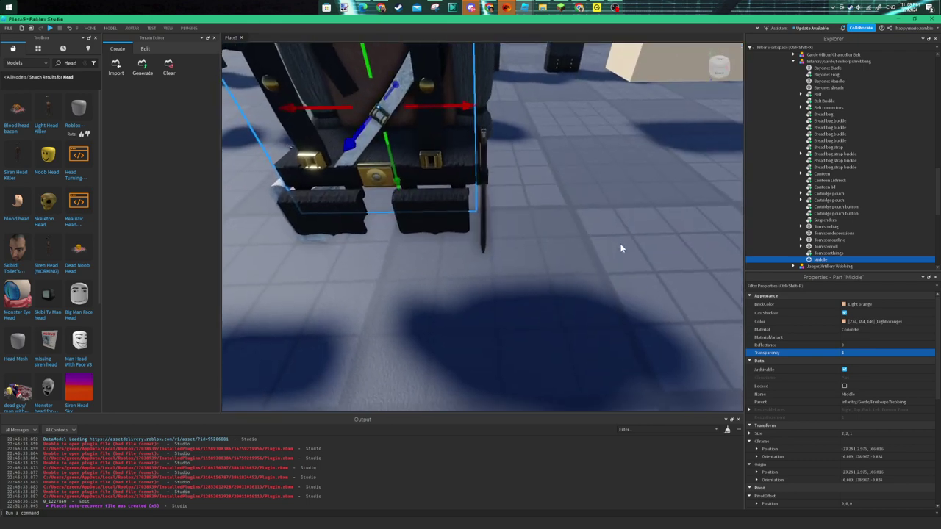
key(f)
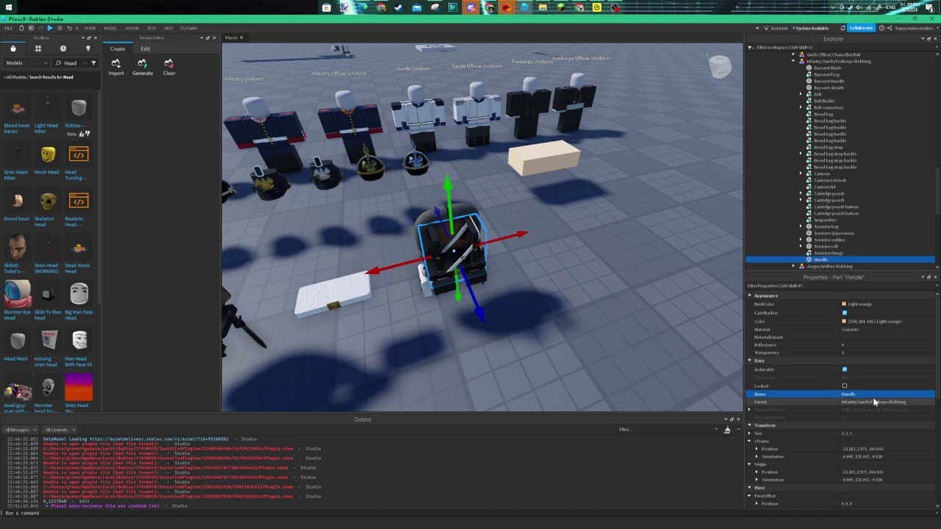
- Select the white belt, expand Officer/Artillery Officer Belt, and inspect its Belt Buckle
click(606, 192)
right_drag(606, 192, 607, 196)
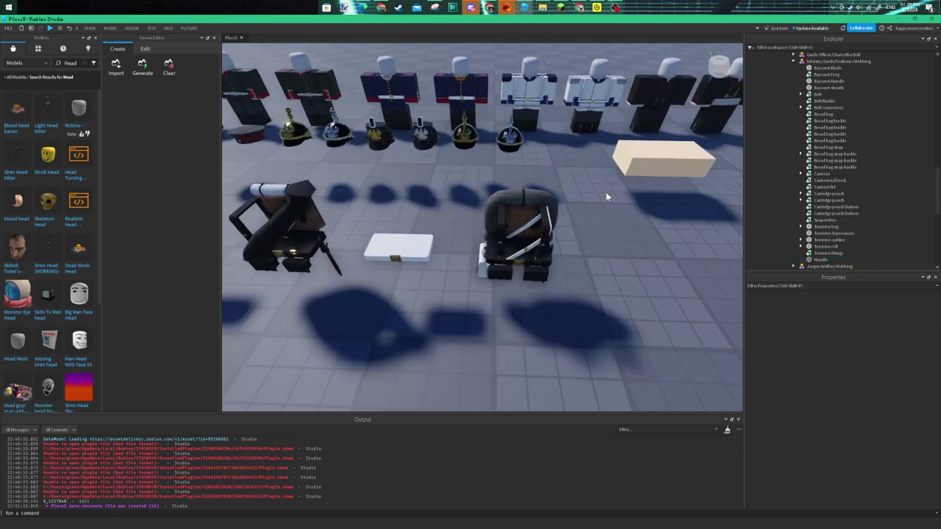
key(w)
click(423, 210)
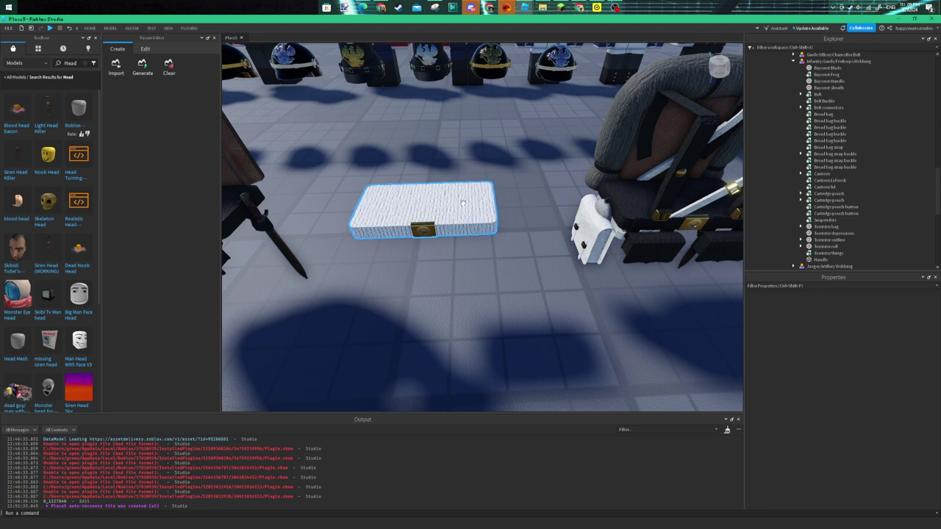
click(463, 203)
scroll(873, 199, down, 3)
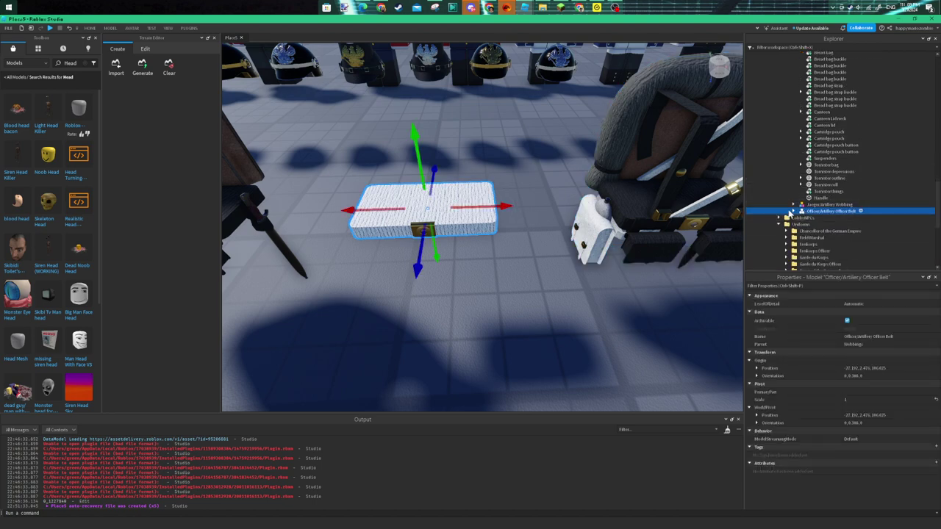
click(815, 224)
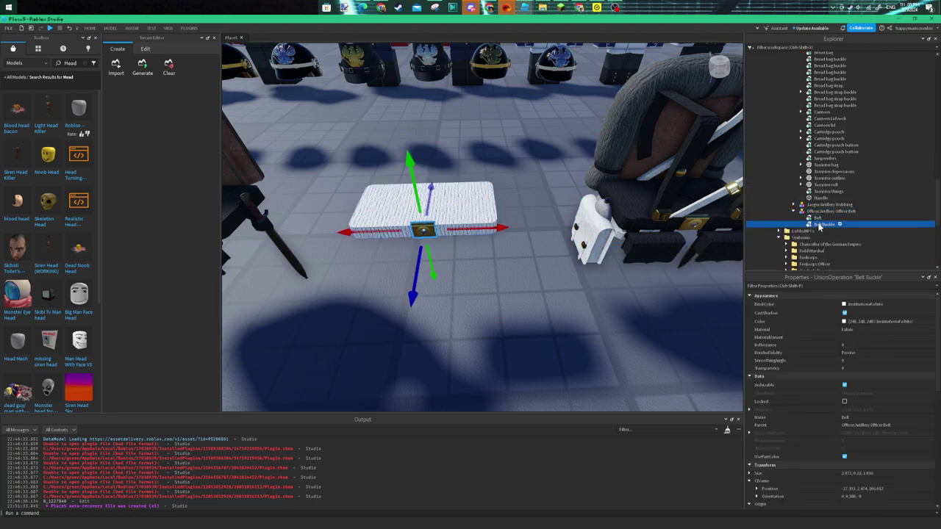
click(486, 288)
scroll(485, 288, down, 3)
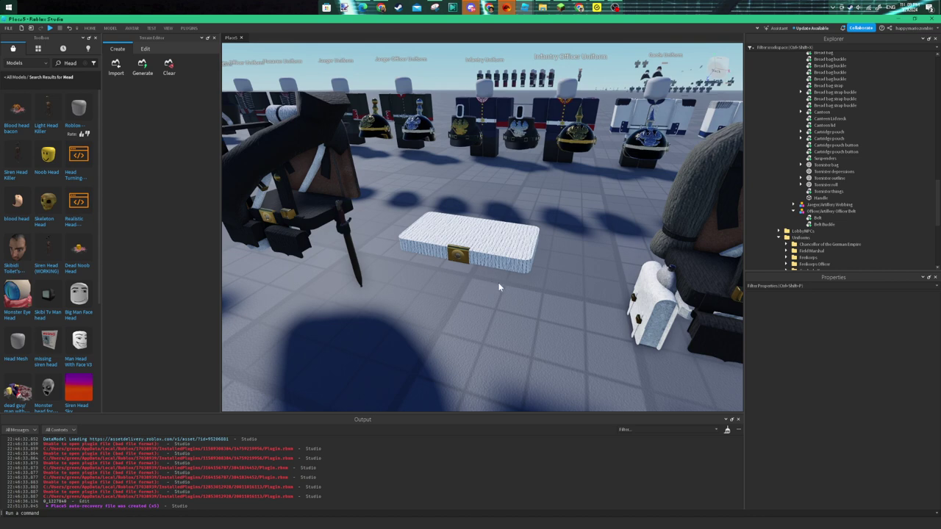
scroll(498, 287, down, 5)
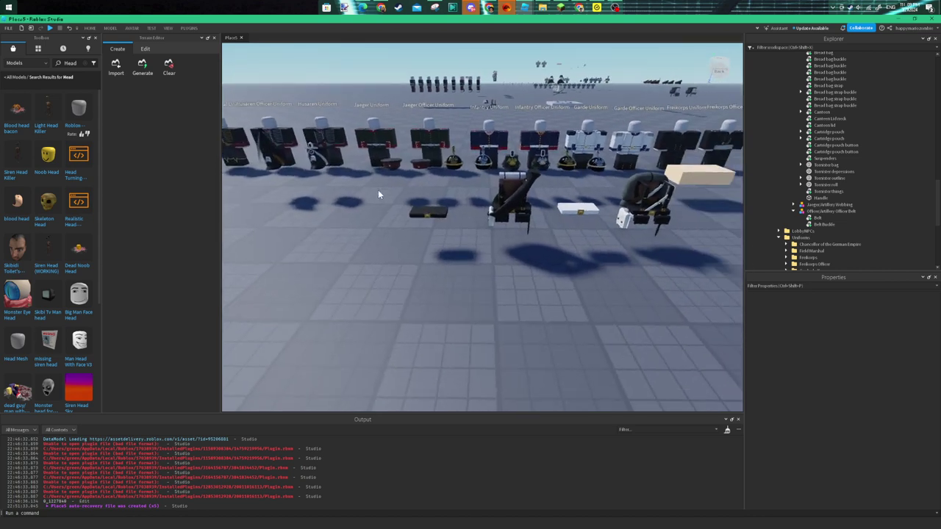
- Fly along the uniform row to survey the uniforms and helmets
right_drag(431, 211, 430, 208)
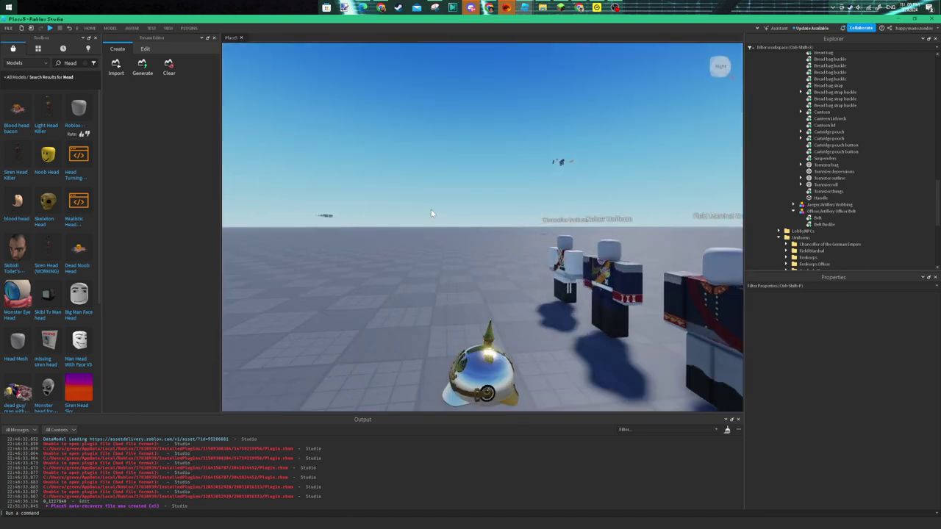
key(d)
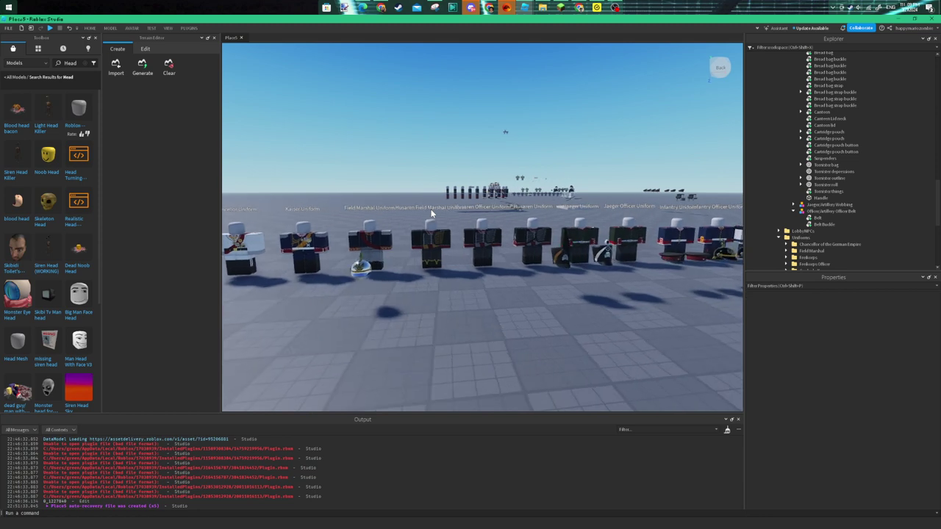
right_drag(451, 266, 447, 265)
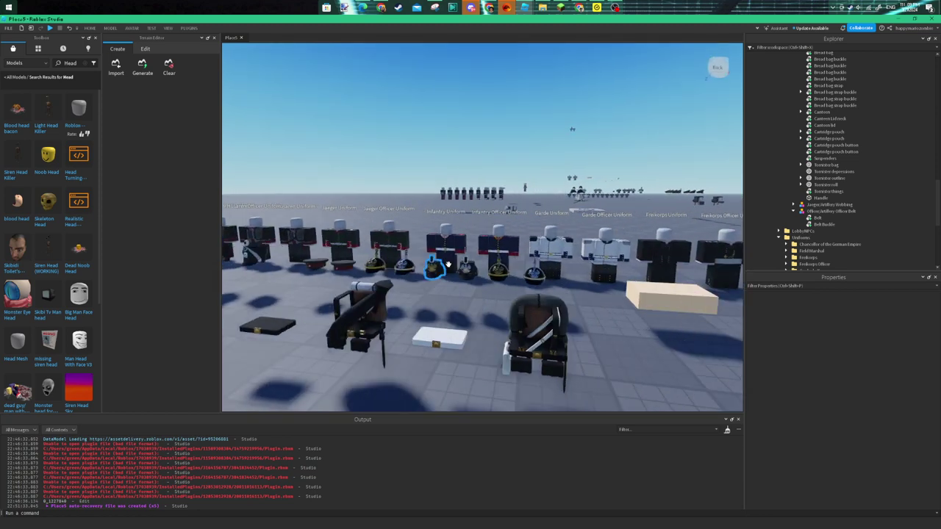
key(a)
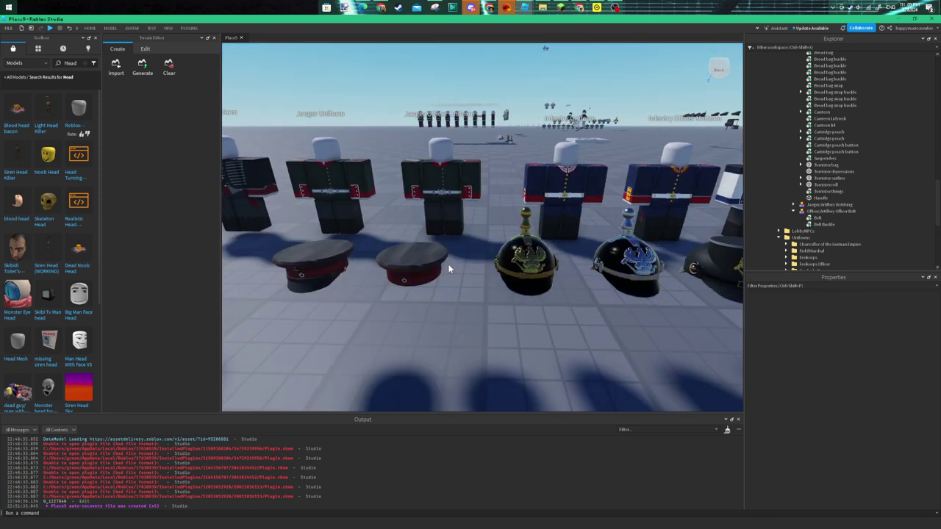
scroll(449, 269, down, 3)
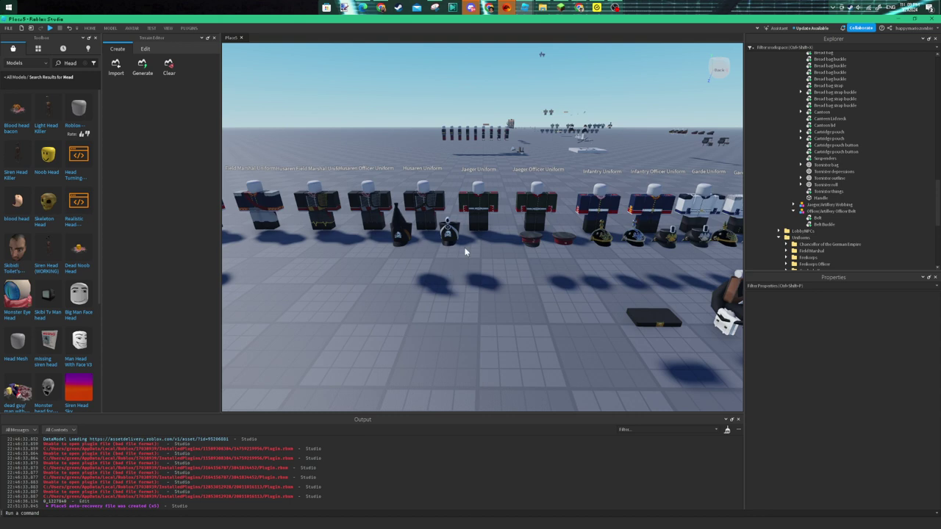
key(d)
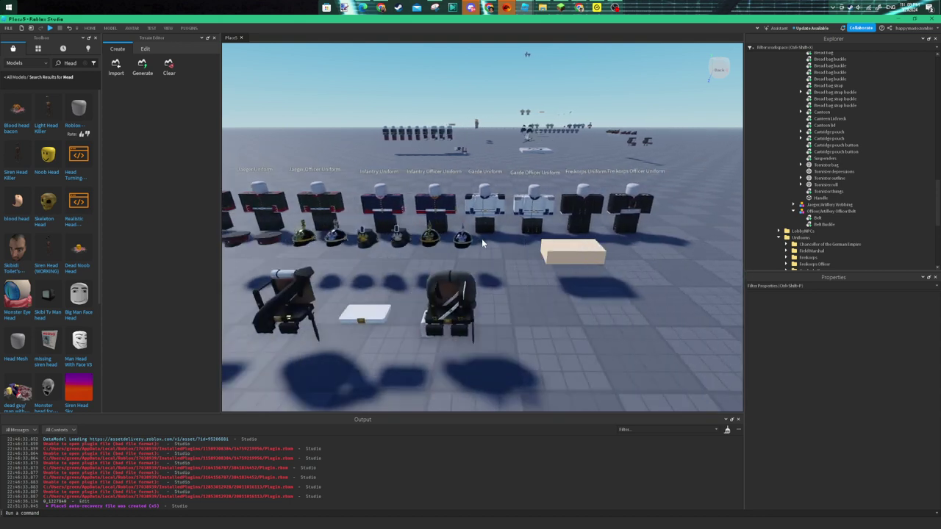
key(d)
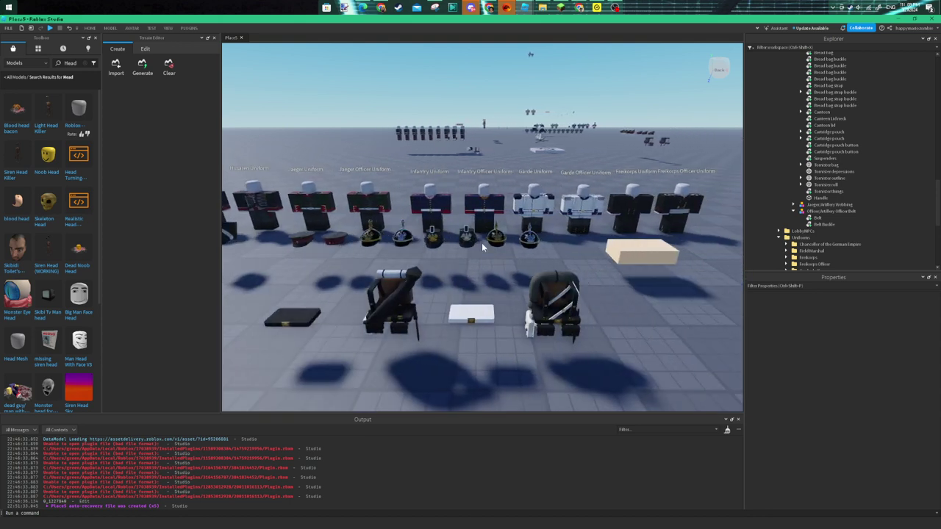
key(a)
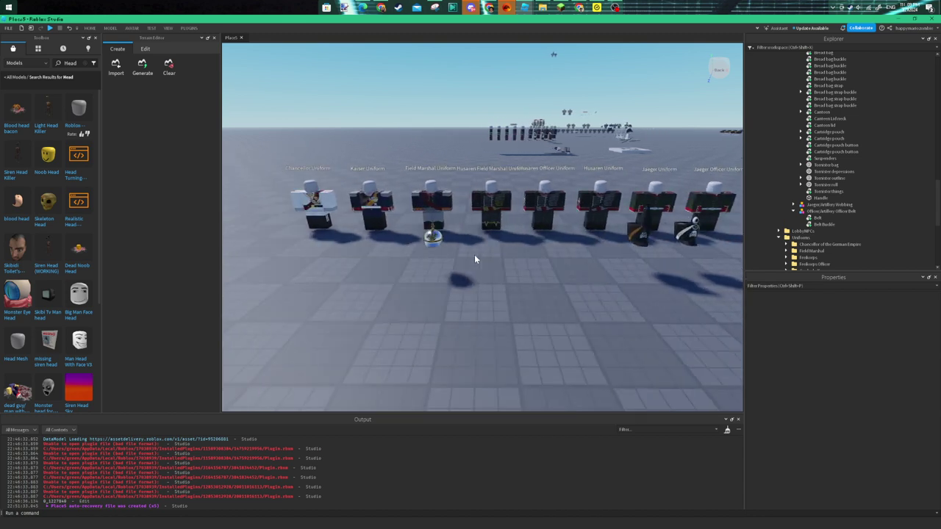
key(d)
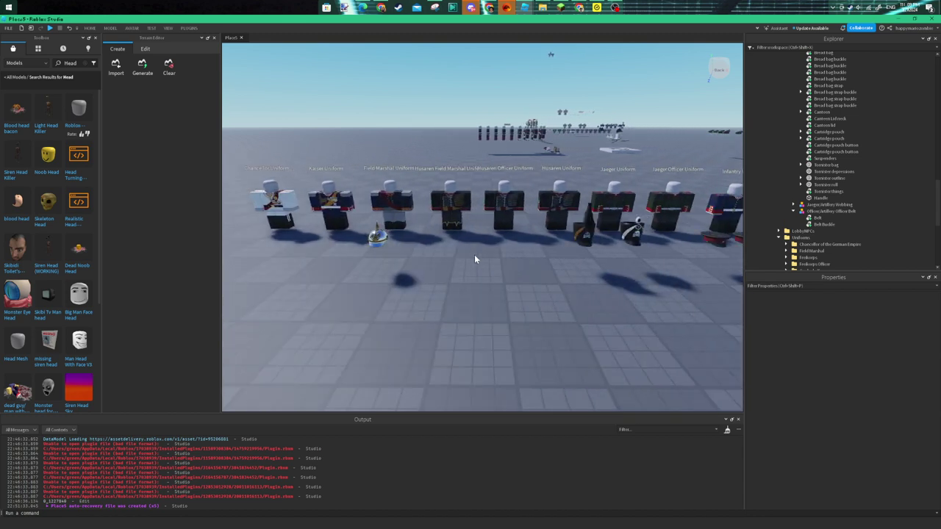
key(d)
- Pull back to a wide overview of the layout, then bring up OBS
key(s)
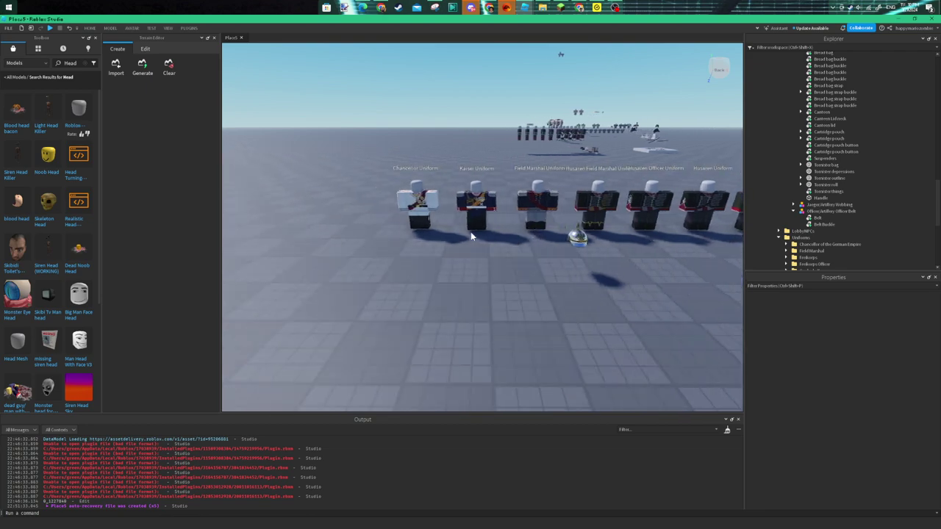
key(a)
key(w)
key(d)
key(s)
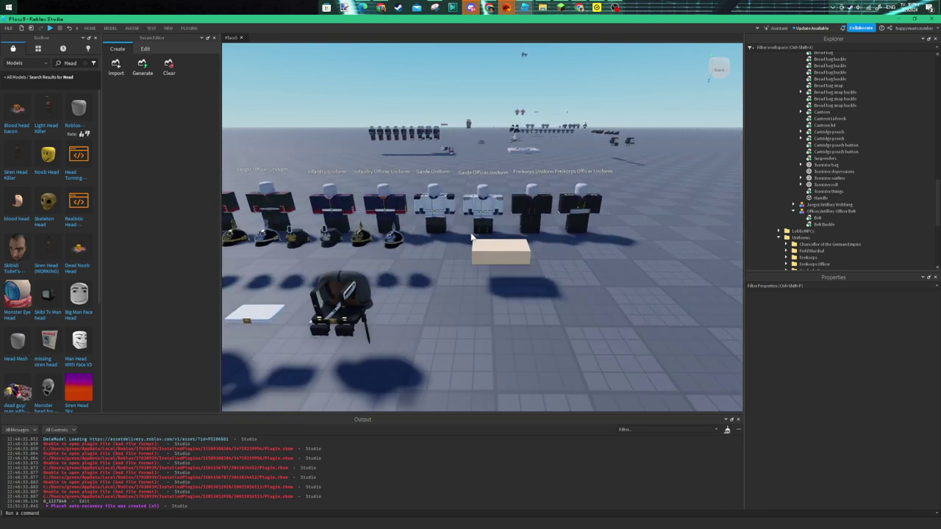
right_drag(471, 232, 471, 242)
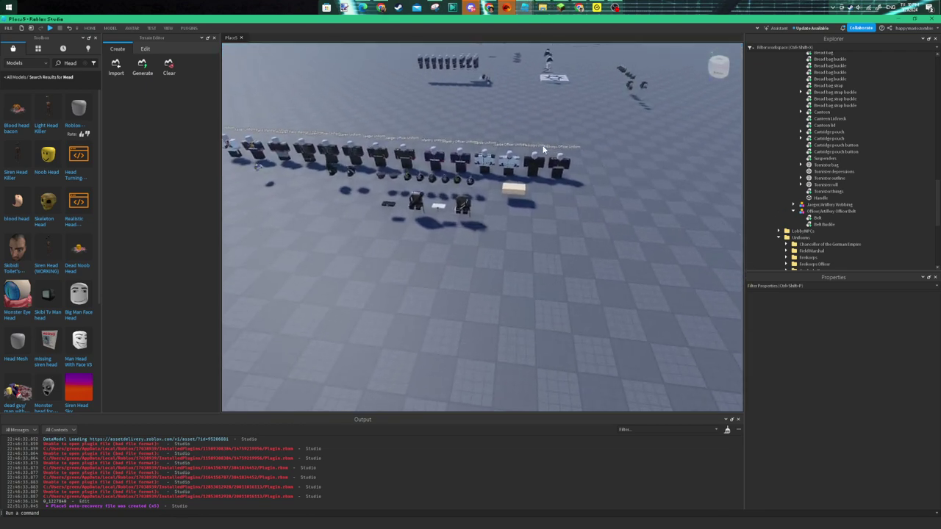
key(w)
right_drag(541, 169, 541, 148)
key(s)
scroll(541, 149, down, 5)
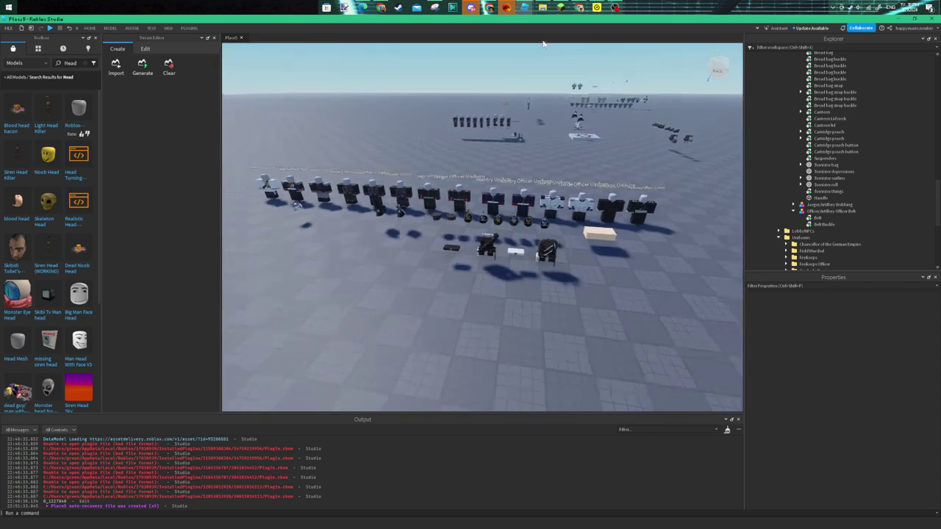
click(614, 7)
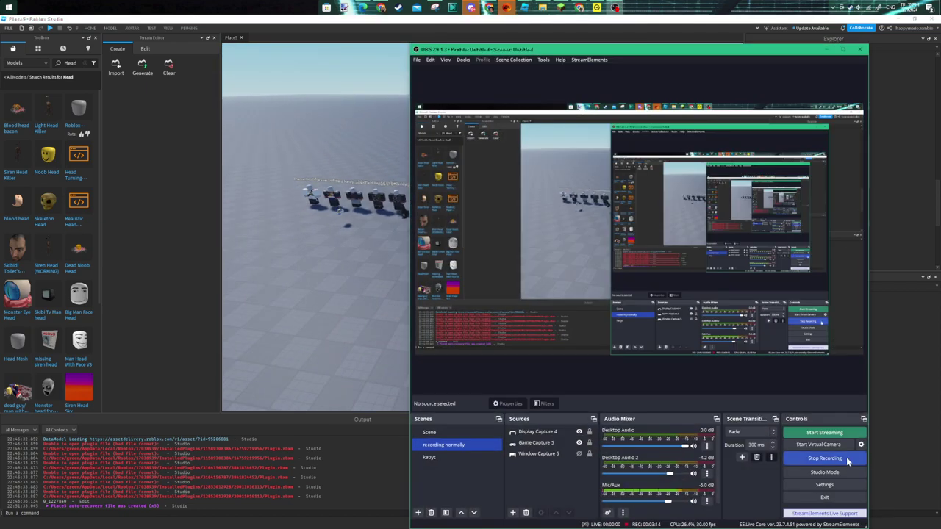